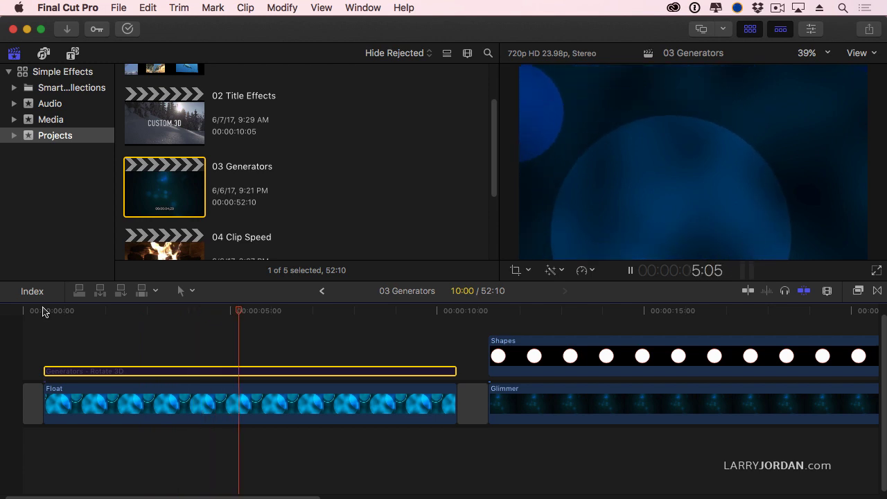
# Step: Stop playback of the 03 Generators project
pyautogui.press('space')
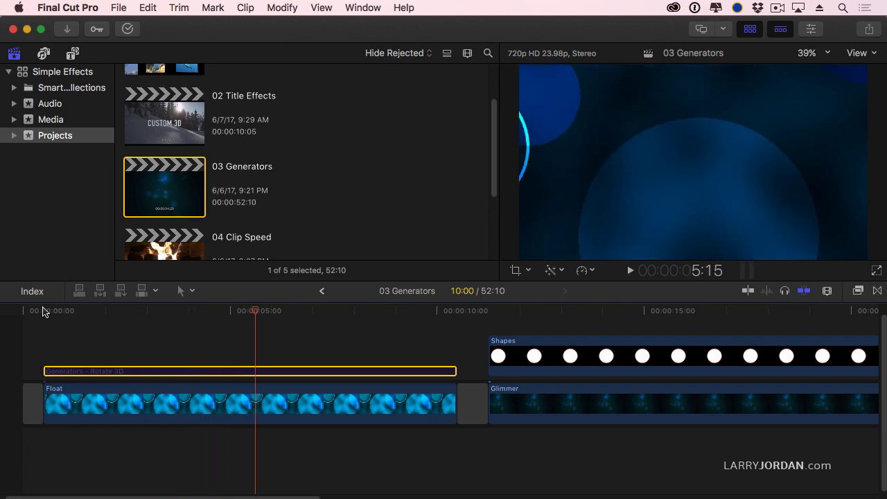
# Step: Collapse Titles and filter the browser to Generators > Backgrounds
pyautogui.click(72, 54)
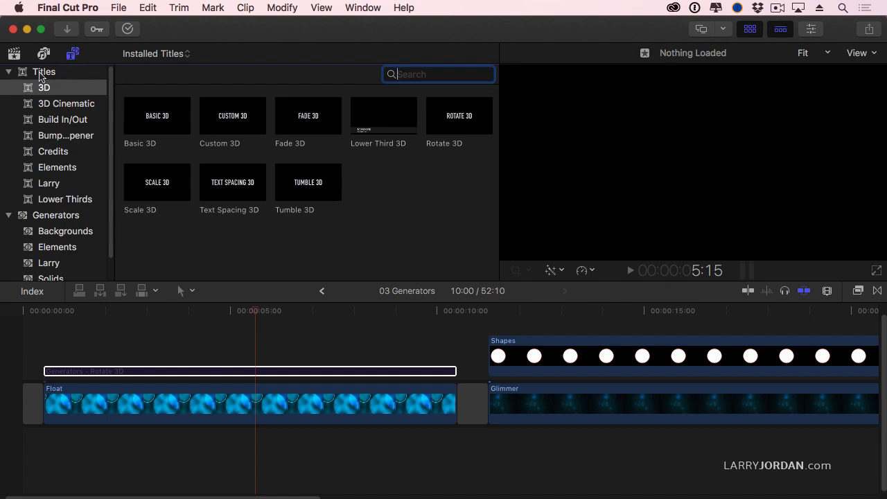
pyautogui.click(9, 71)
pyautogui.click(38, 89)
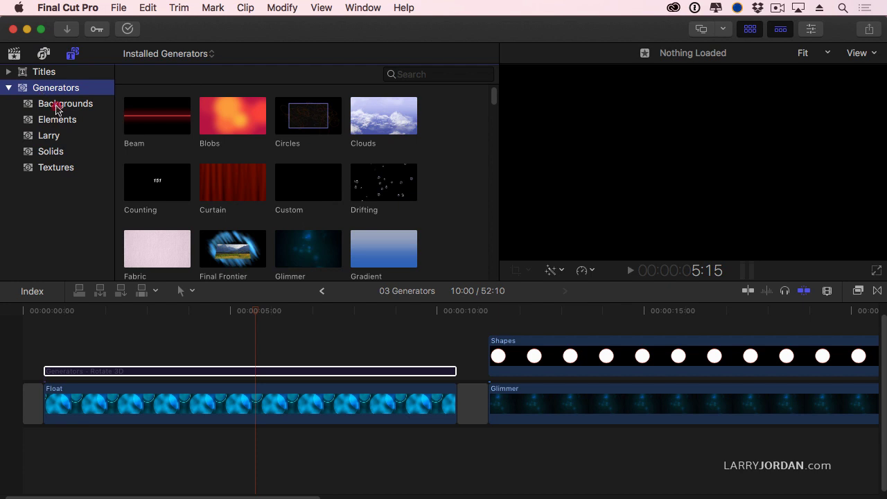
pyautogui.click(57, 103)
# Step: Skim the background thumbnails (Float, Drifting, Glimmer, Lines, Nova, Underwater) to preview them
pyautogui.scroll(-2, 291, 136)
pyautogui.scroll(2, 294, 135)
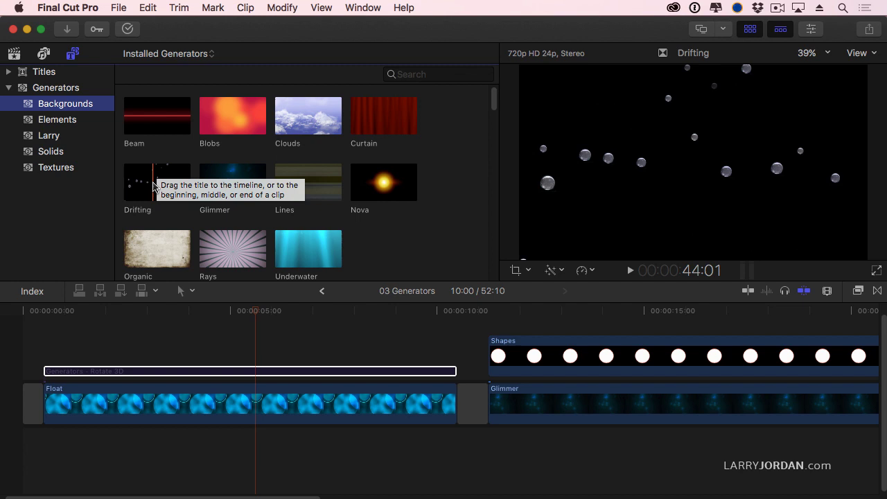
pyautogui.scroll(-2, 300, 240)
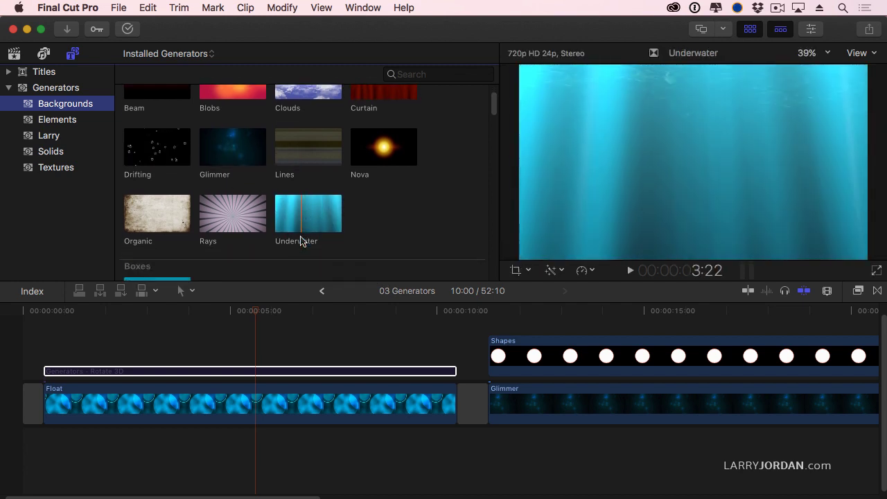
pyautogui.scroll(-4, 300, 240)
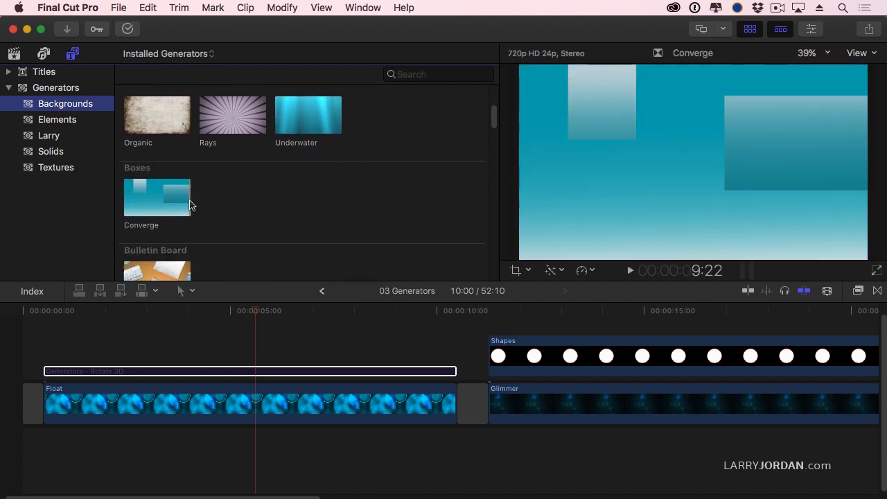
pyautogui.scroll(-9, 189, 204)
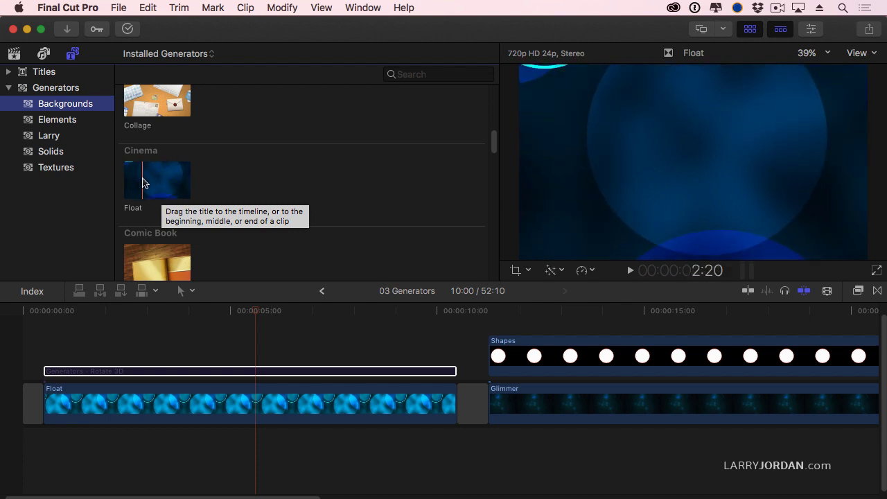
pyautogui.scroll(5, 142, 182)
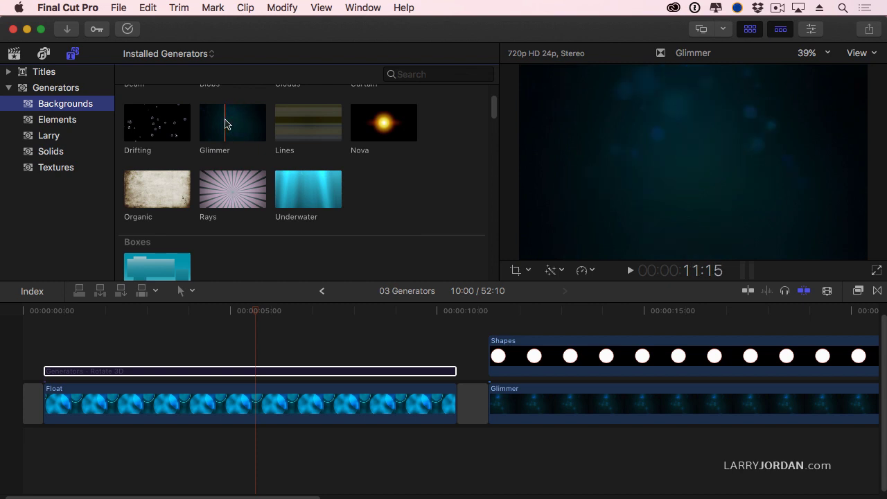
# Step: Add the Glimmer background after the Float clip and play the new section
pyautogui.moveTo(238, 129); pyautogui.dragTo(456, 377)
pyautogui.click(431, 311)
pyautogui.press('space')
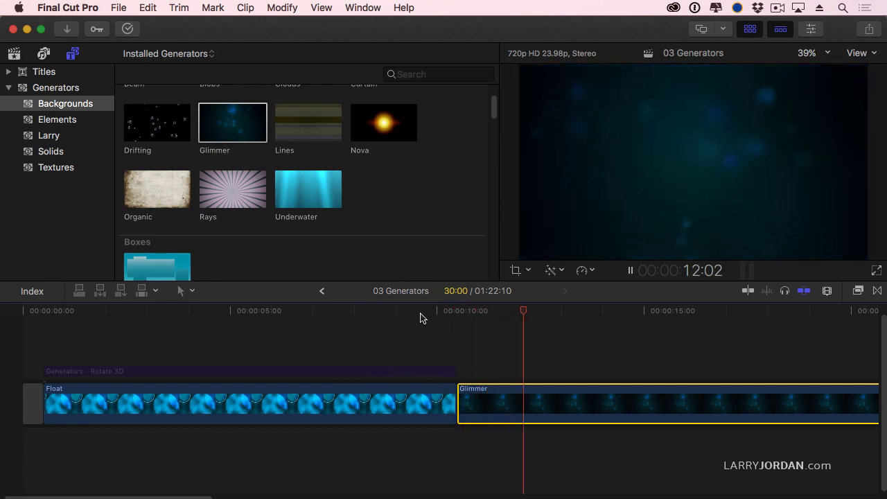
pyautogui.press('space')
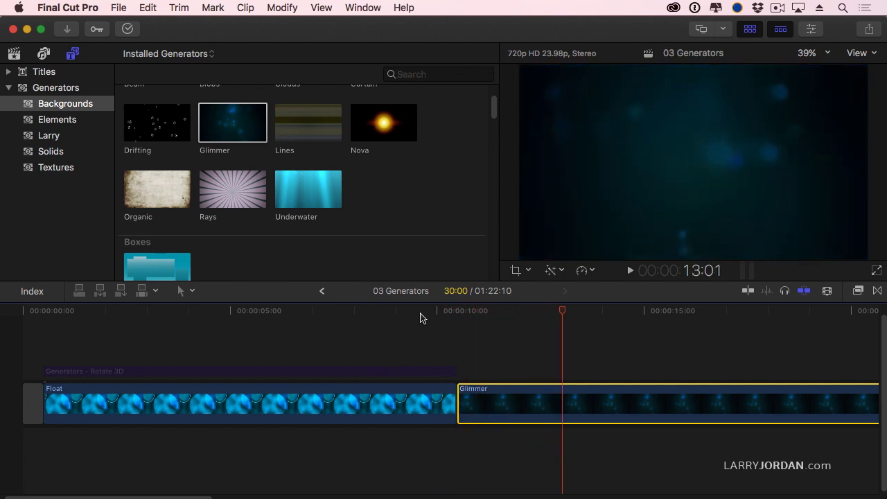
# Step: Shift the Generators - Rotate 3D title right so it starts near four seconds
pyautogui.click(331, 371)
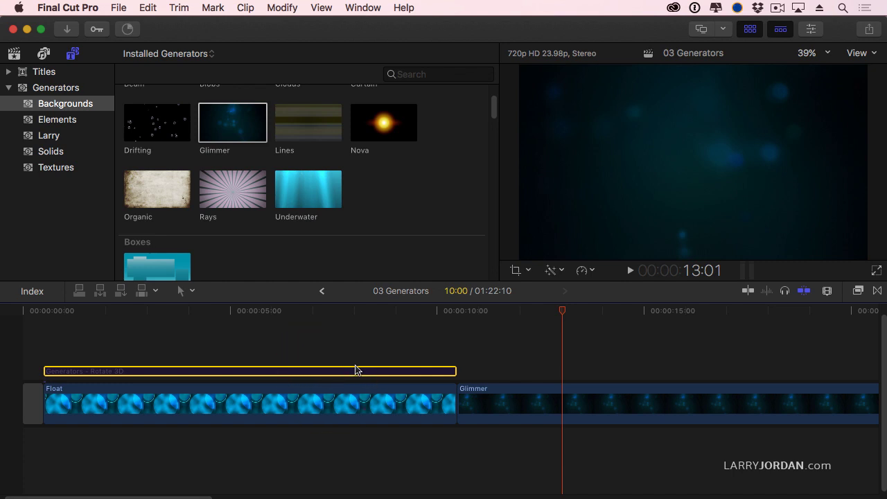
pyautogui.moveTo(355, 370); pyautogui.dragTo(511, 365)
pyautogui.click(386, 311)
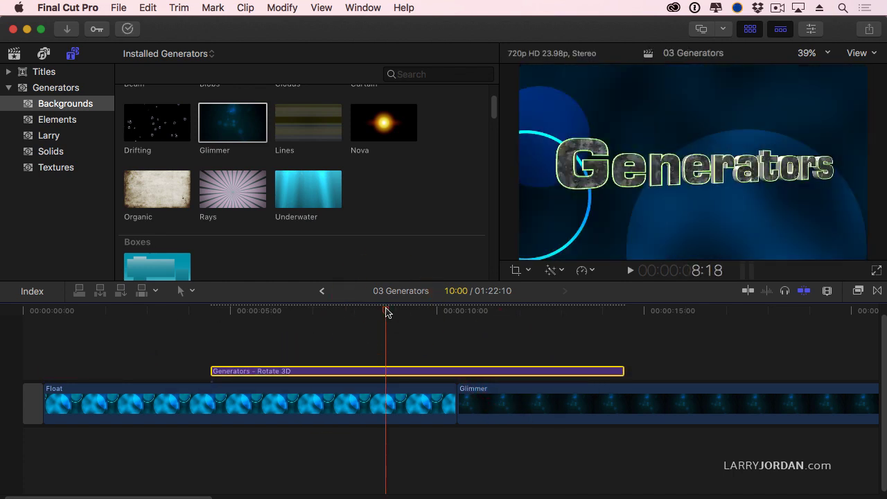
pyautogui.click(263, 311)
# Step: Play back the Rotate 3D title animation from about four seconds to review it
pyautogui.press('space')
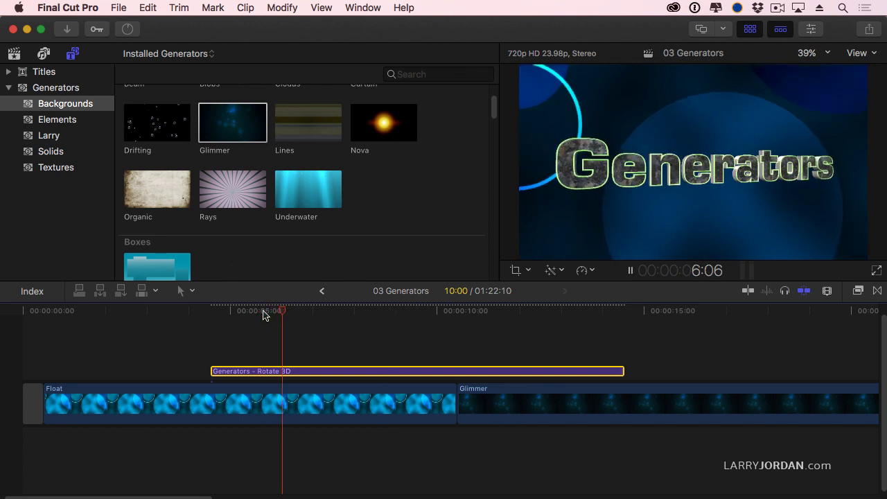
pyautogui.press('space')
pyautogui.click(210, 310)
pyautogui.press('space')
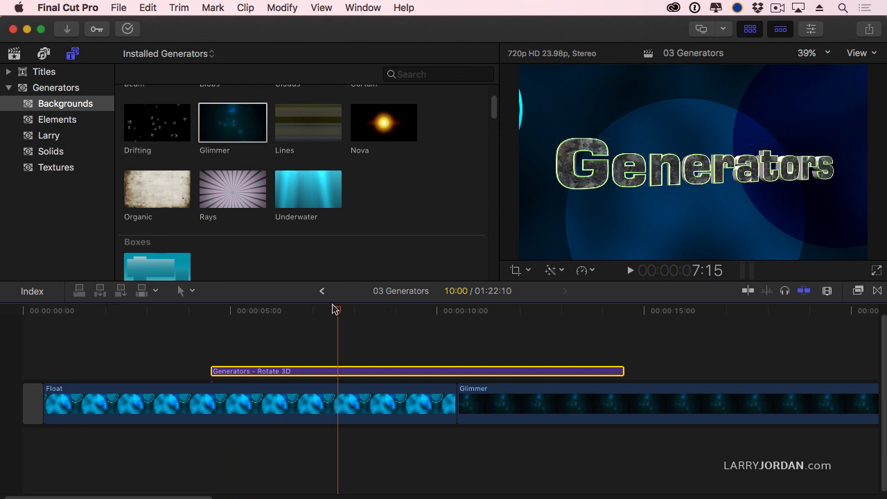
pyautogui.press('space')
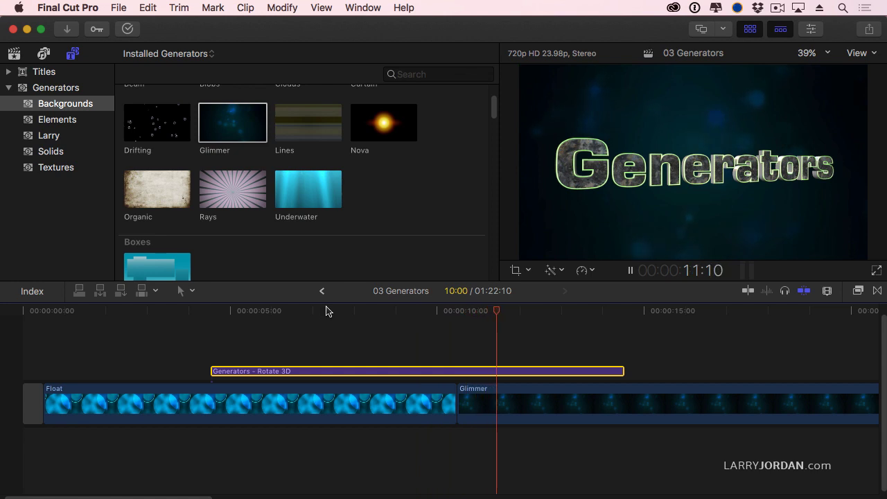
pyautogui.press('space')
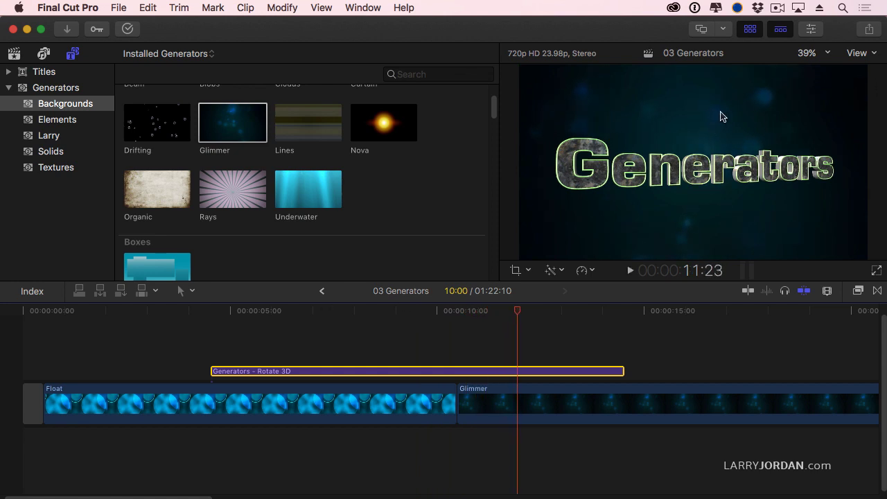
pyautogui.press('space')
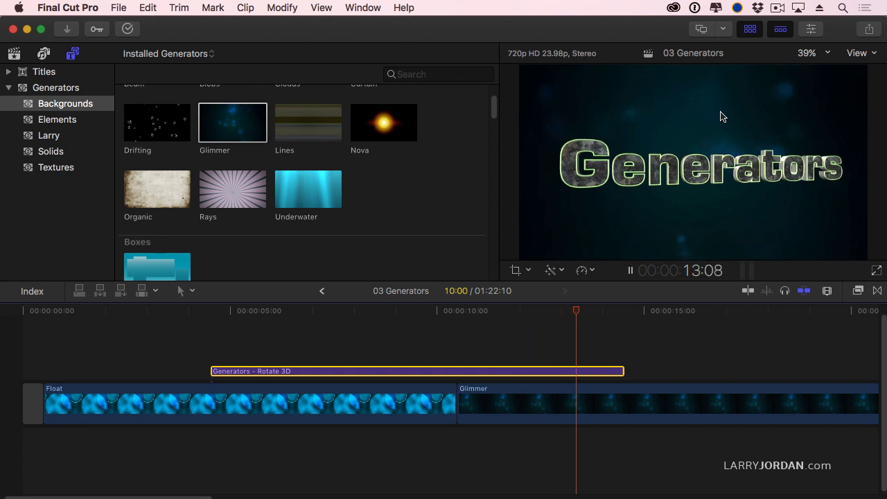
pyautogui.press('space')
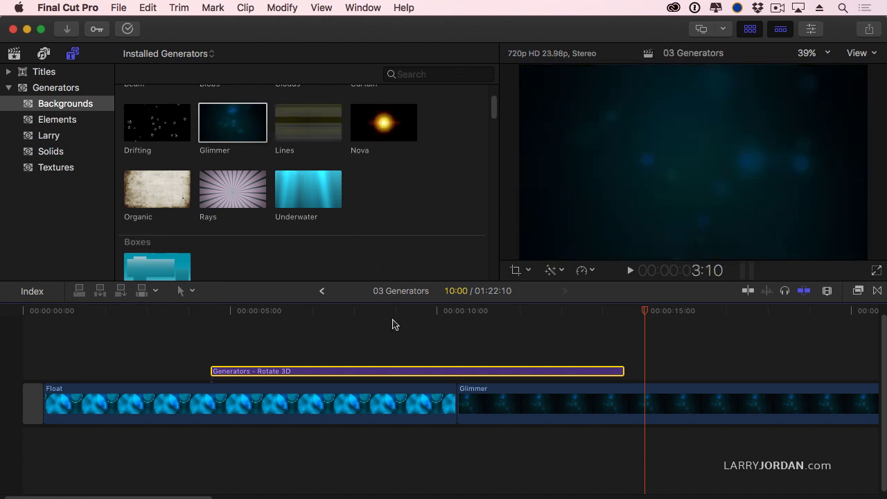
# Step: Select the Shapes clip, list Elements generators, and show its Generator Inspector parameters
pyautogui.hscroll(15, 393, 324)
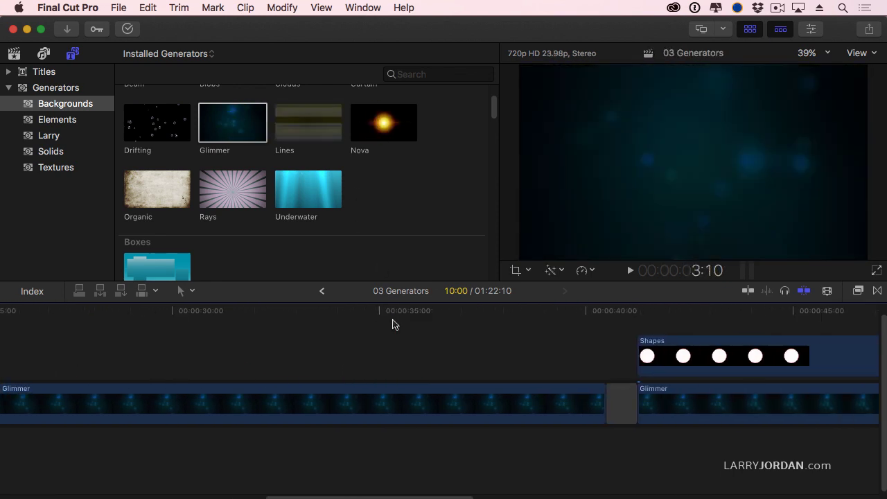
pyautogui.hscroll(5, 392, 324)
pyautogui.click(355, 311)
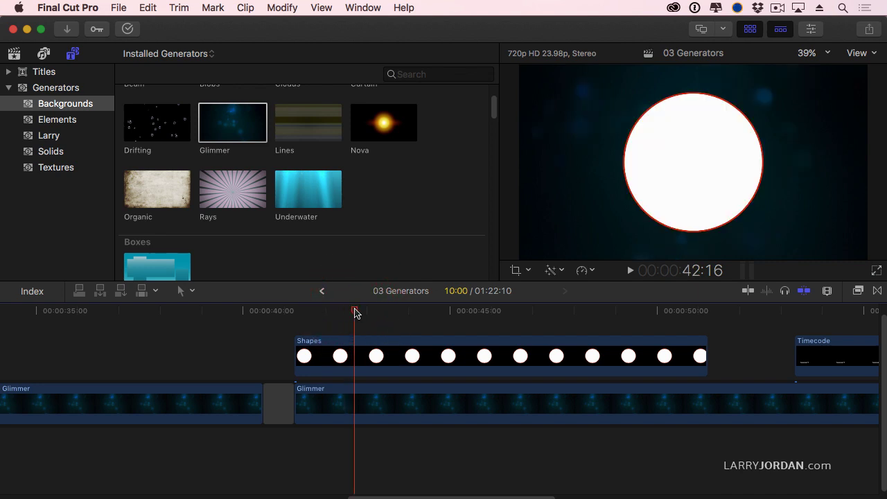
pyautogui.click(57, 121)
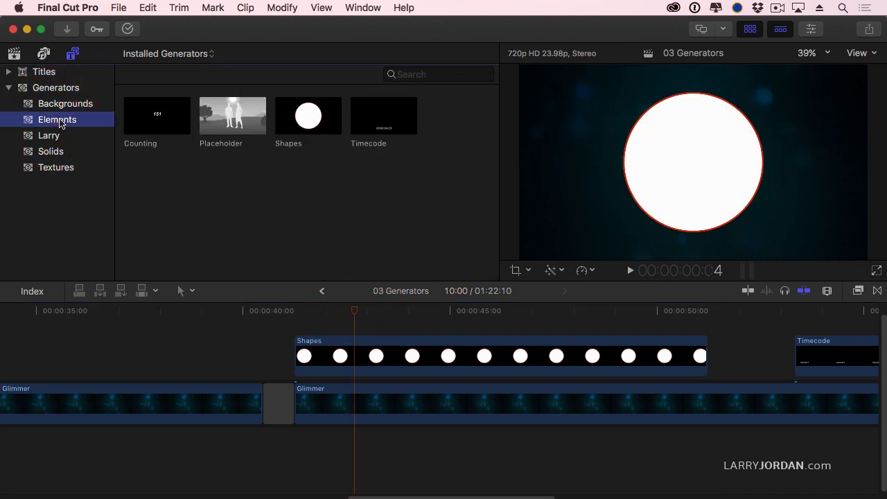
pyautogui.click(438, 354)
pyautogui.click(810, 29)
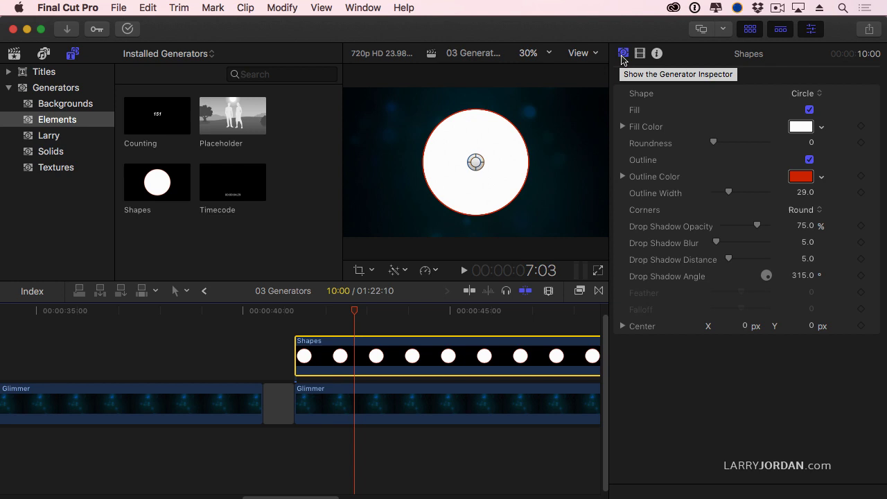
# Step: Set Shape to Square after trying Rectangle, nudge its centre, and reset Roundness to 0
pyautogui.click(804, 94)
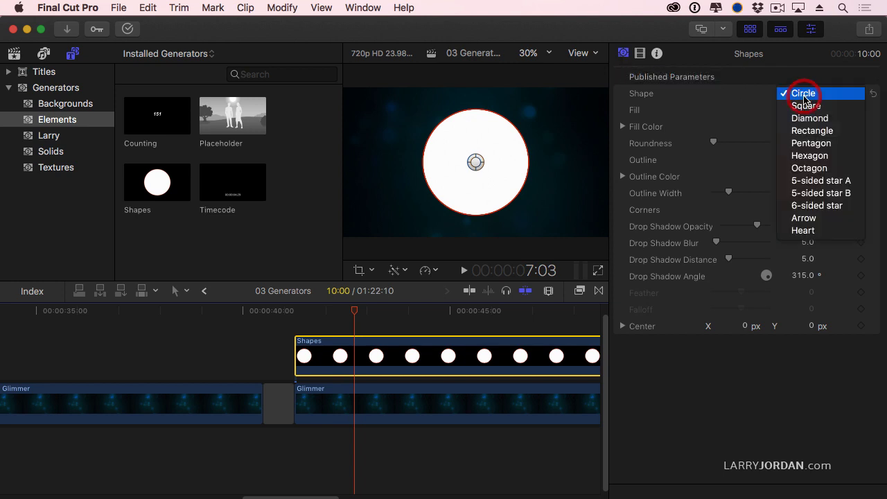
pyautogui.click(805, 106)
pyautogui.click(800, 94)
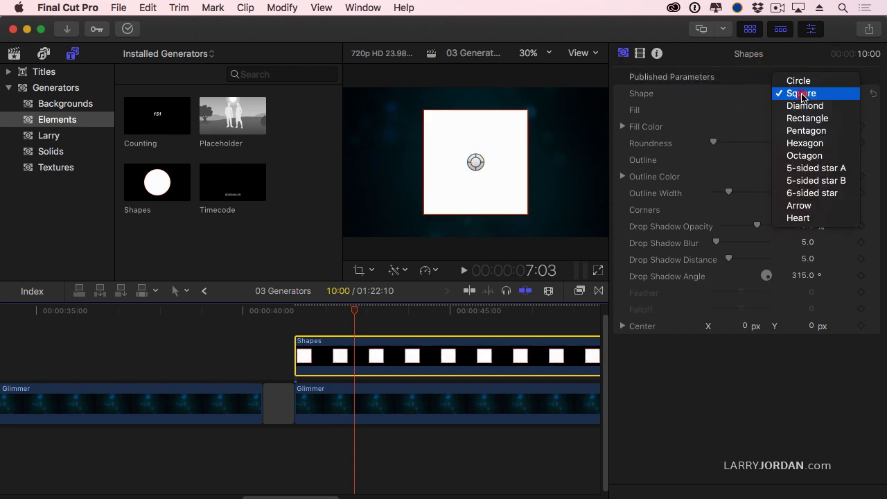
pyautogui.click(801, 116)
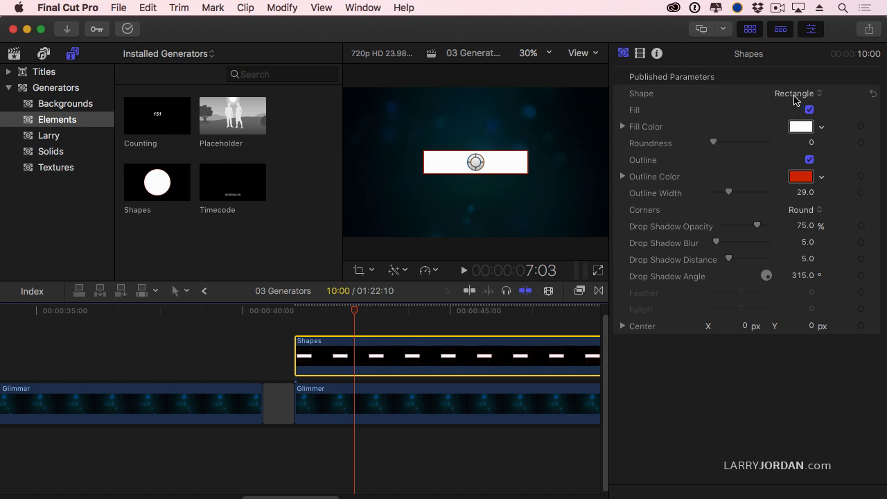
pyautogui.click(794, 96)
pyautogui.click(790, 68)
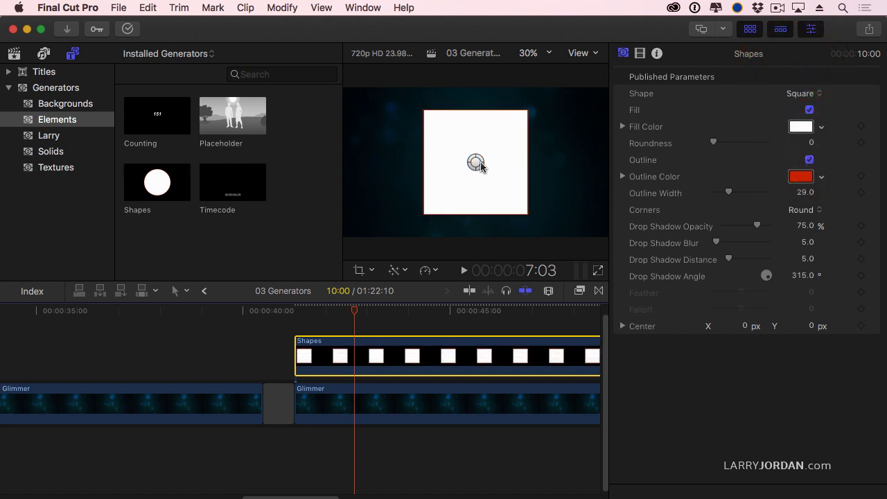
pyautogui.moveTo(475, 162)
pyautogui.mouseDown()
pyautogui.moveTo(422, 146)
pyautogui.moveTo(513, 143)
pyautogui.moveTo(486, 159)
pyautogui.moveTo(443, 158)
pyautogui.moveTo(514, 168)
pyautogui.moveTo(481, 169)
pyautogui.mouseUp()
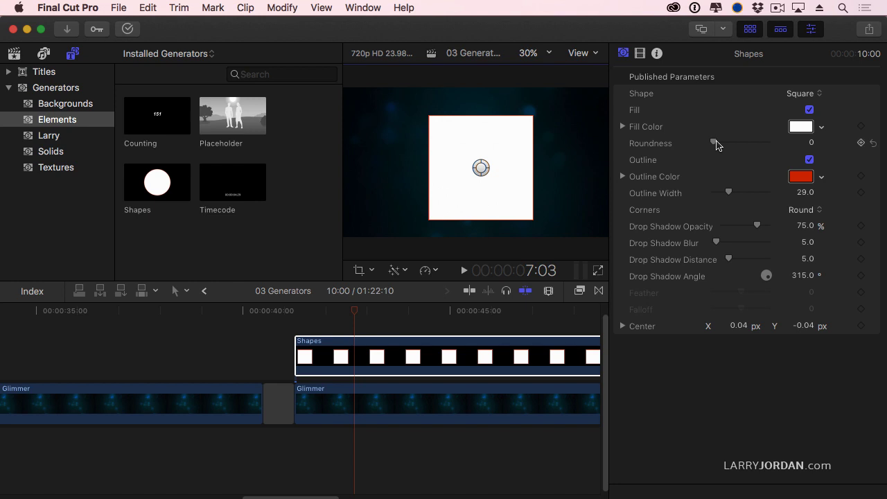
pyautogui.moveTo(716, 144)
pyautogui.mouseDown()
pyautogui.moveTo(743, 145)
pyautogui.moveTo(713, 143)
pyautogui.mouseUp()
# Step: Fill the square green and thicken its outline to width 88.99
pyautogui.click(801, 127)
pyautogui.click(274, 203)
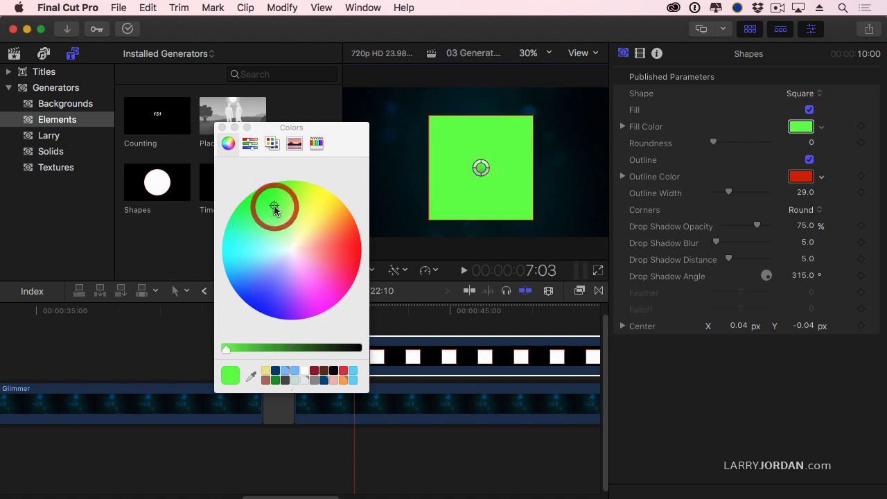
pyautogui.click(800, 176)
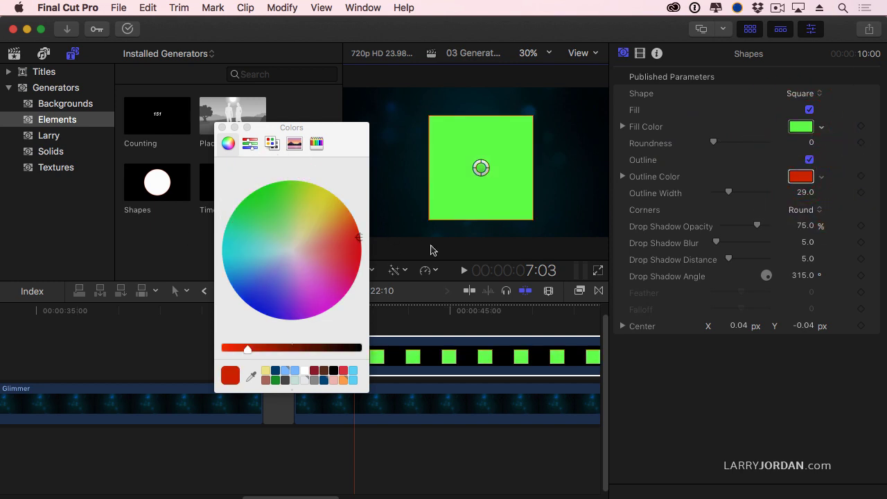
pyautogui.click(311, 213)
pyautogui.moveTo(311, 214); pyautogui.dragTo(317, 225)
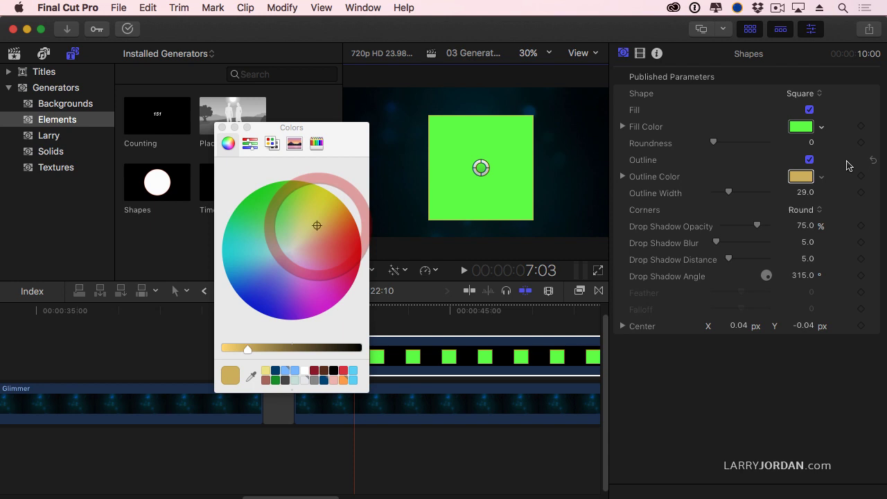
pyautogui.moveTo(727, 194); pyautogui.dragTo(762, 193)
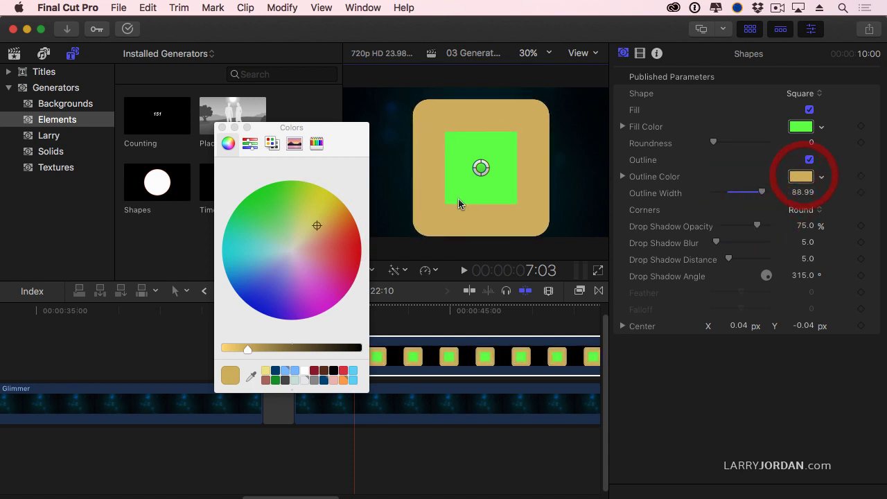
# Step: Change the outline colour to blue-violet and close the Colors window
pyautogui.moveTo(318, 229); pyautogui.dragTo(277, 277)
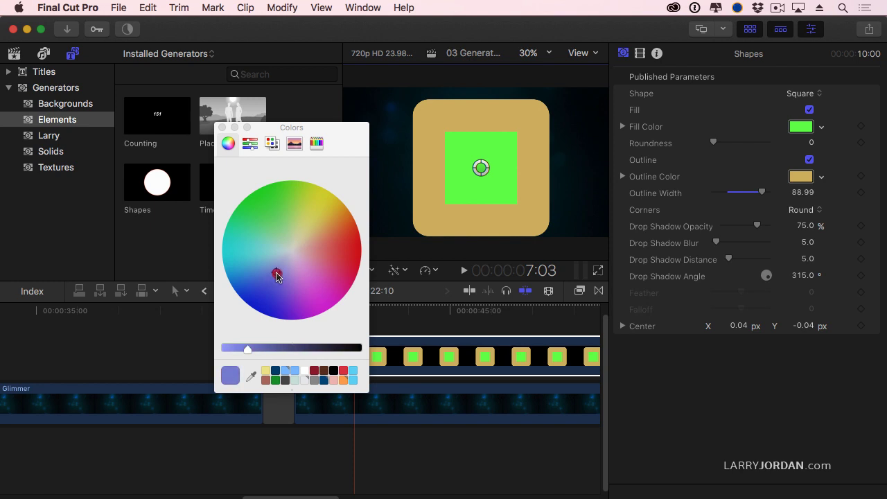
pyautogui.click(277, 273)
pyautogui.click(268, 262)
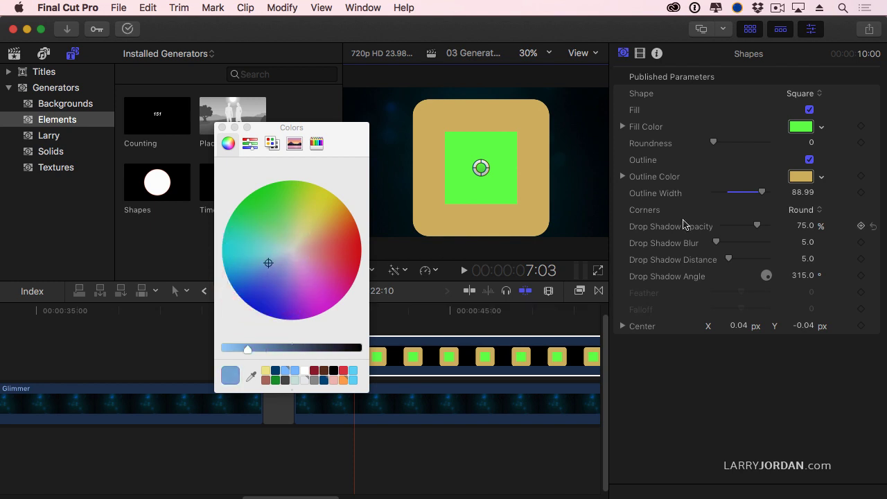
pyautogui.click(800, 177)
pyautogui.click(274, 275)
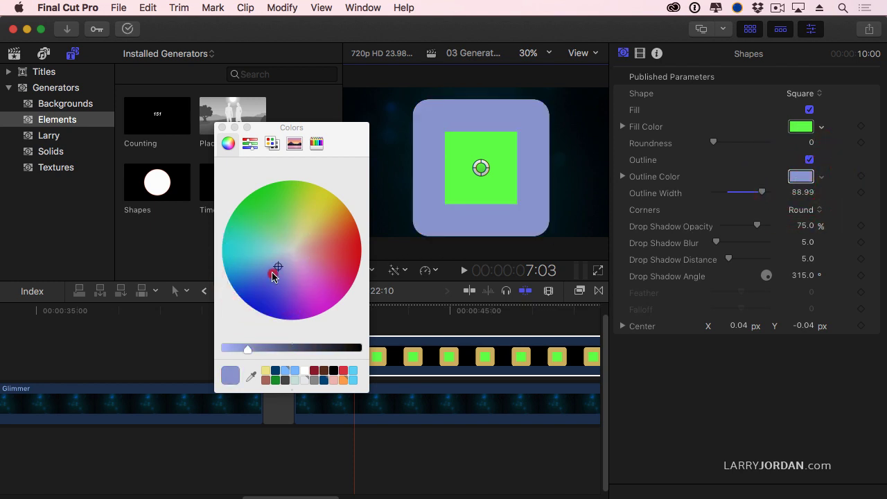
pyautogui.moveTo(272, 273)
pyautogui.mouseDown()
pyautogui.moveTo(271, 263)
pyautogui.moveTo(274, 278)
pyautogui.mouseUp()
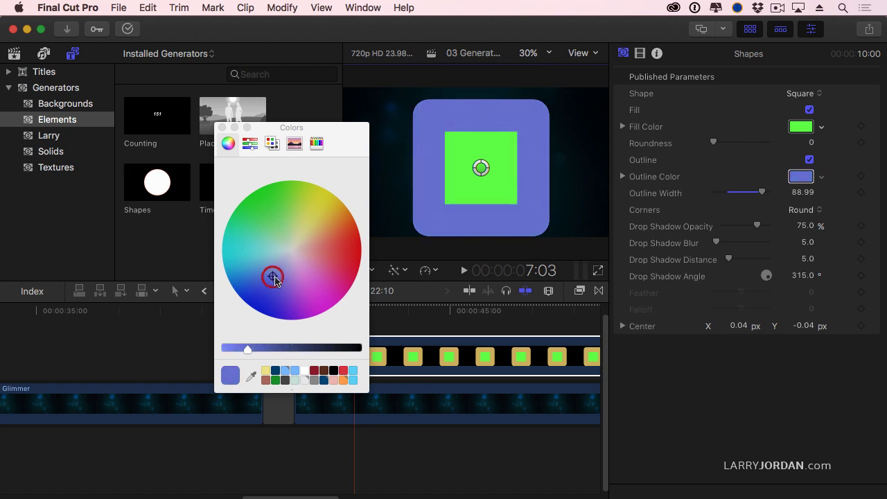
pyautogui.click(222, 127)
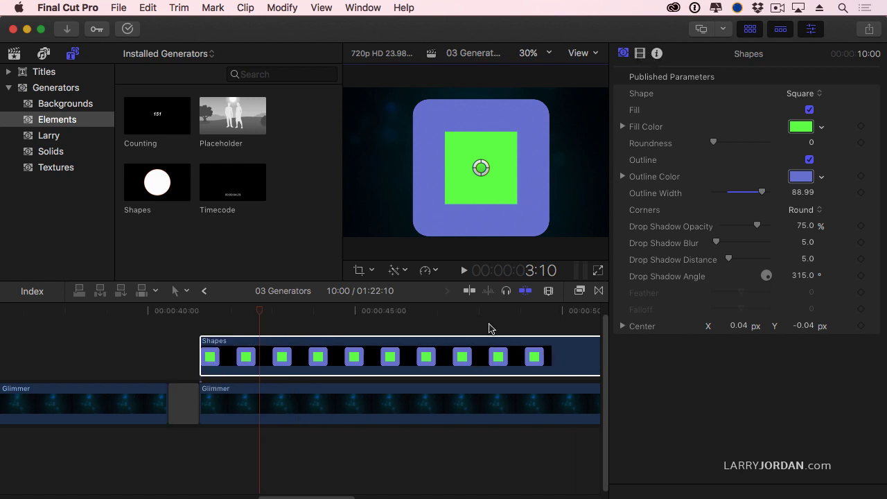
# Step: Select the Timecode clip and play it back
pyautogui.hscroll(5, 491, 329)
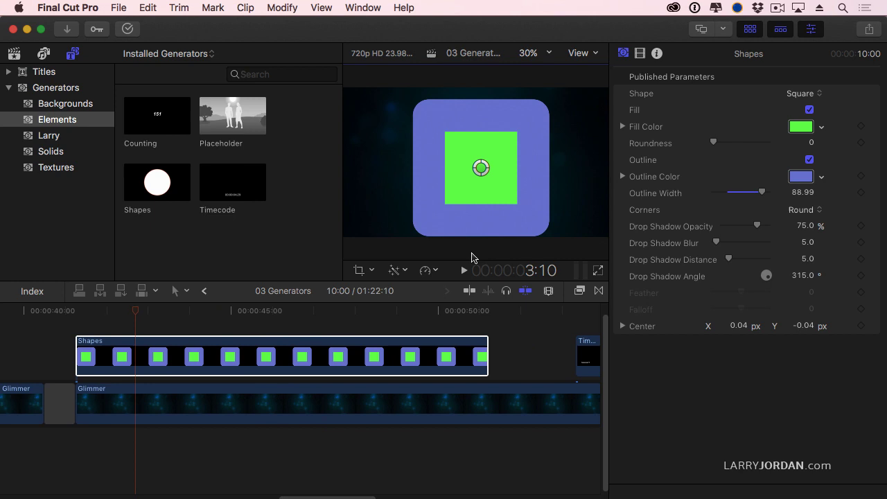
pyautogui.click(433, 325)
pyautogui.hscroll(4, 428, 315)
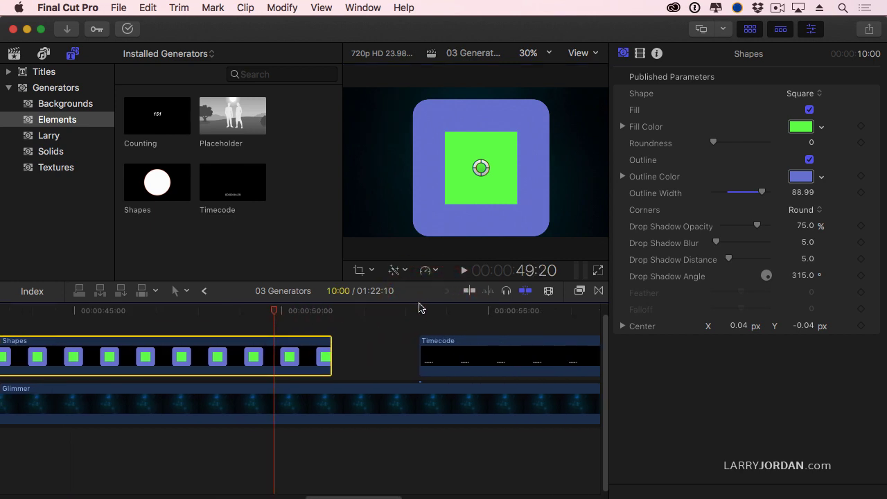
pyautogui.click(464, 341)
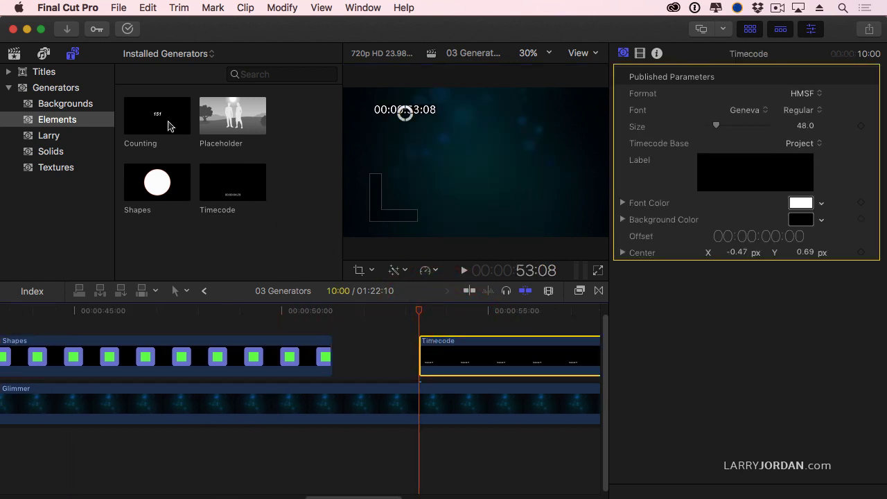
pyautogui.click(420, 312)
pyautogui.press('space')
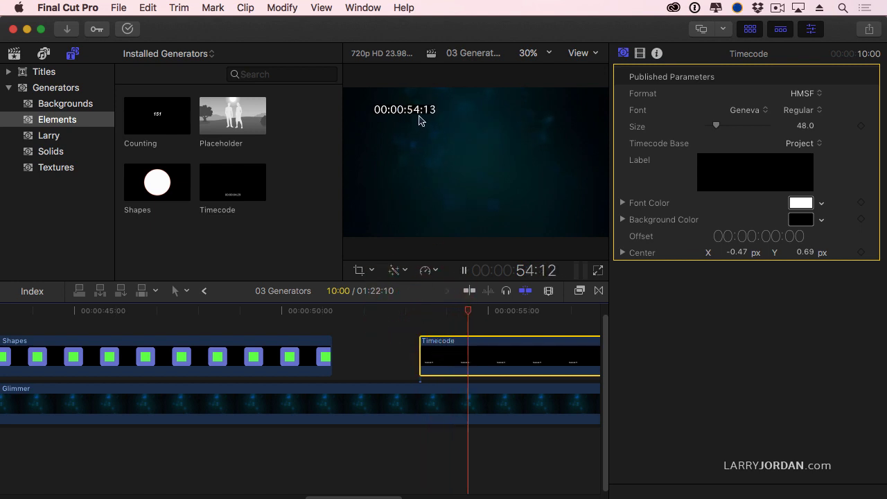
pyautogui.click(531, 355)
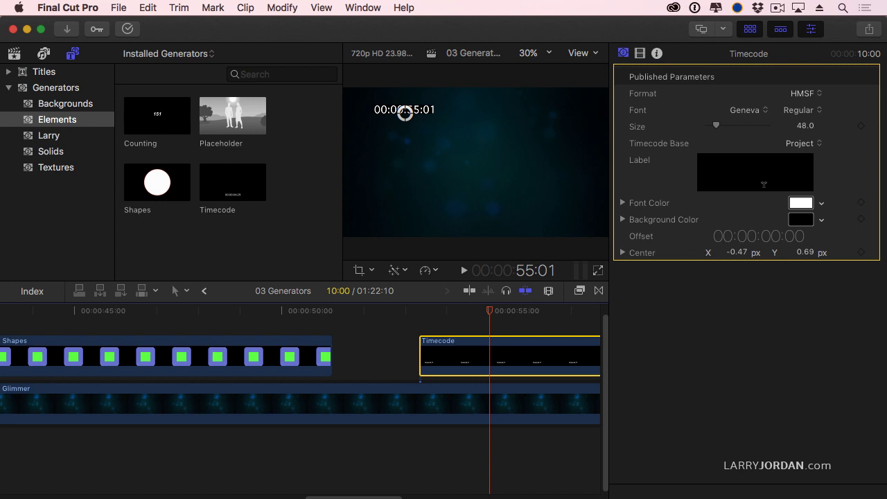
# Step: Replay with Timecode Base set to Source, then set it back to Project
pyautogui.click(802, 143)
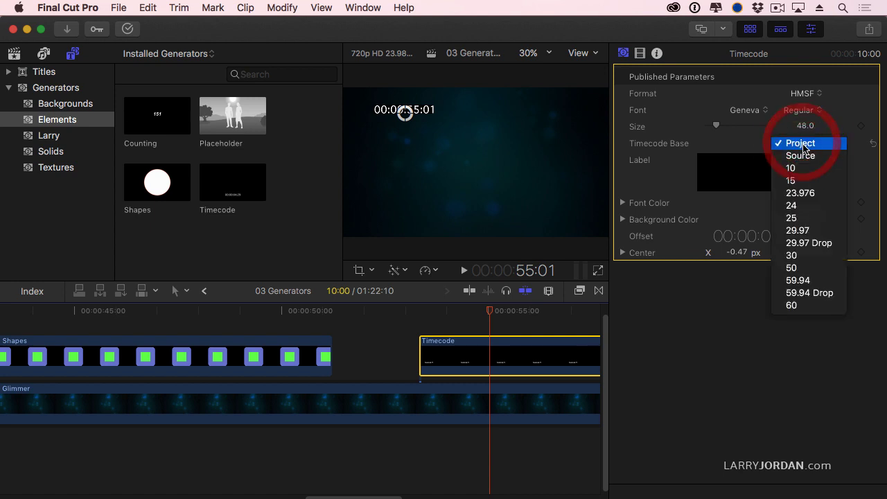
pyautogui.click(808, 155)
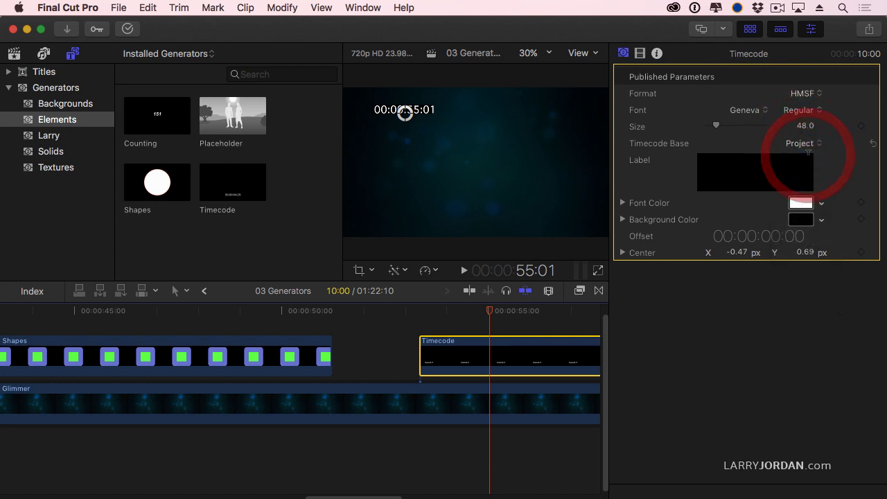
pyautogui.click(425, 312)
pyautogui.press('space')
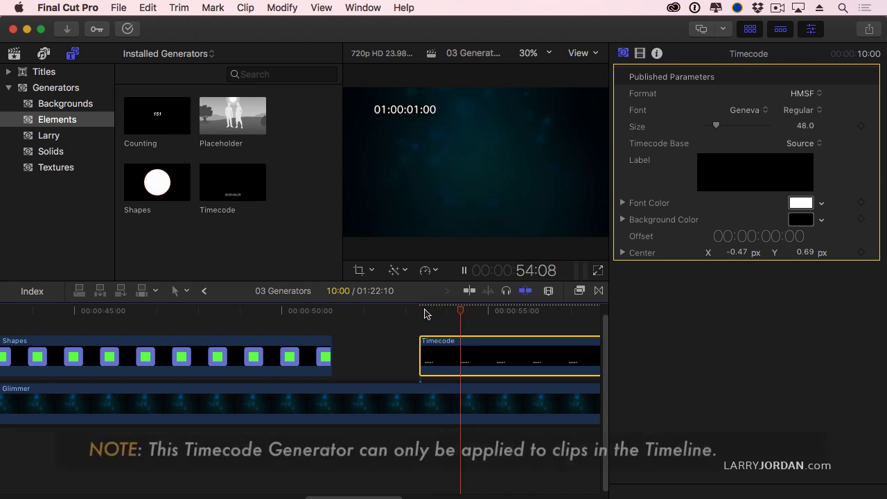
pyautogui.press('space')
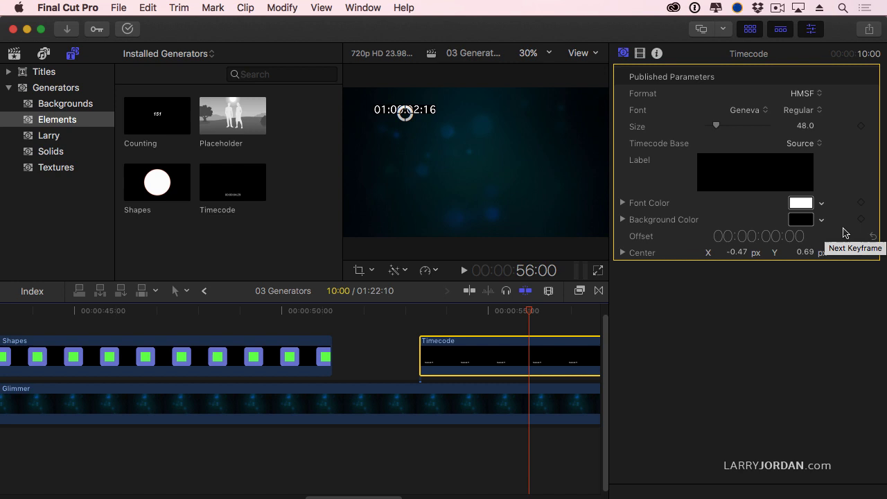
pyautogui.click(803, 143)
pyautogui.click(804, 131)
# Step: Select and play the Counting clip, then select its End value
pyautogui.hscroll(10, 420, 352)
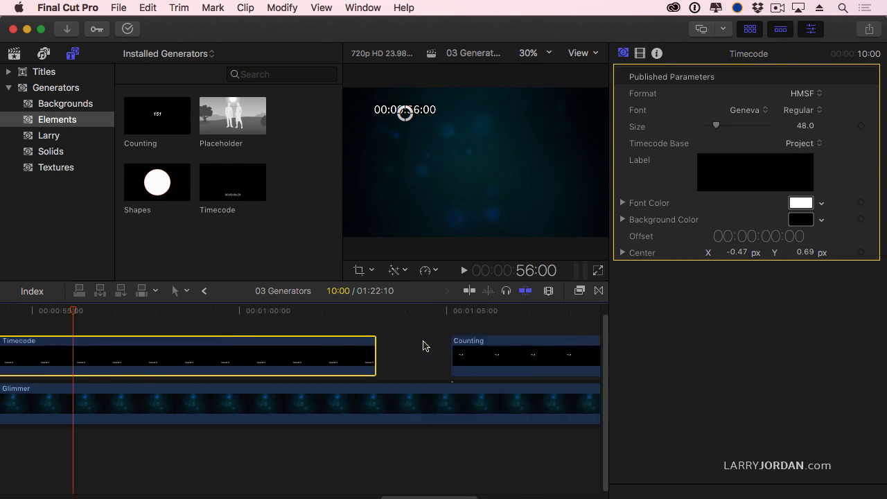
pyautogui.click(474, 313)
pyautogui.click(492, 362)
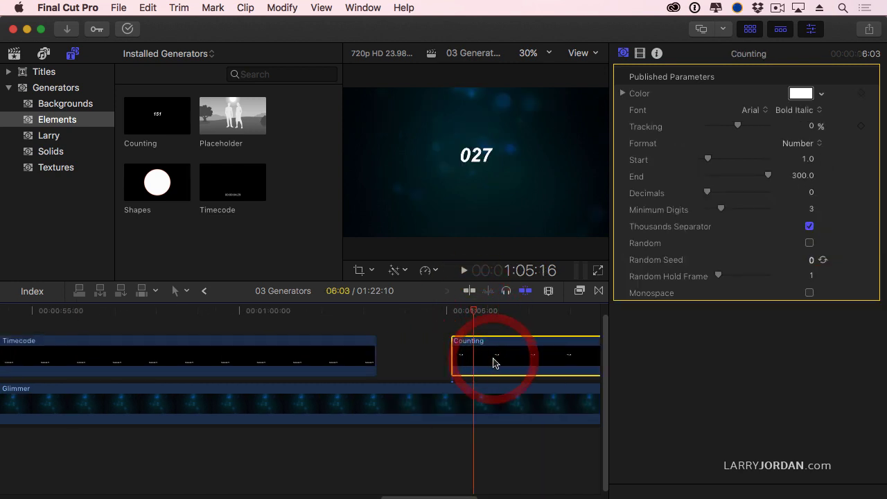
pyautogui.press('space')
pyautogui.press('space')
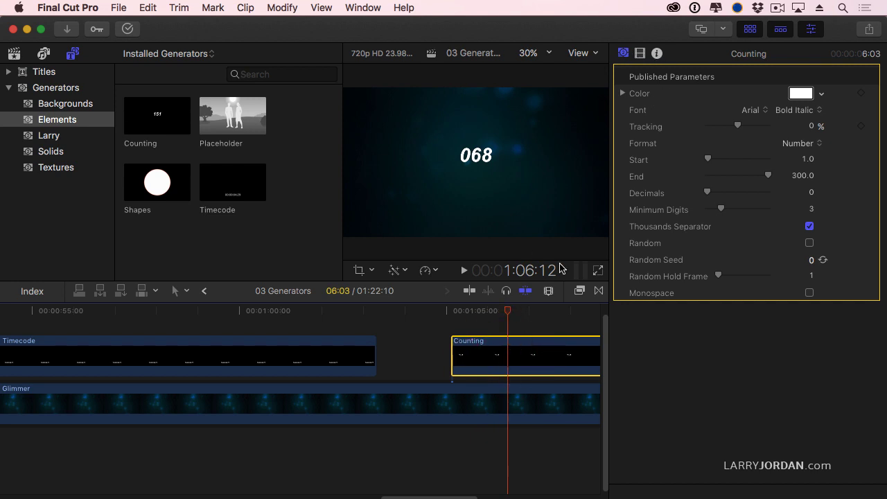
pyautogui.click(803, 178)
# Step: Shorten the Counting clip to 1:23, then extend it to 6:03 and play it back
pyautogui.hscroll(10, 525, 357)
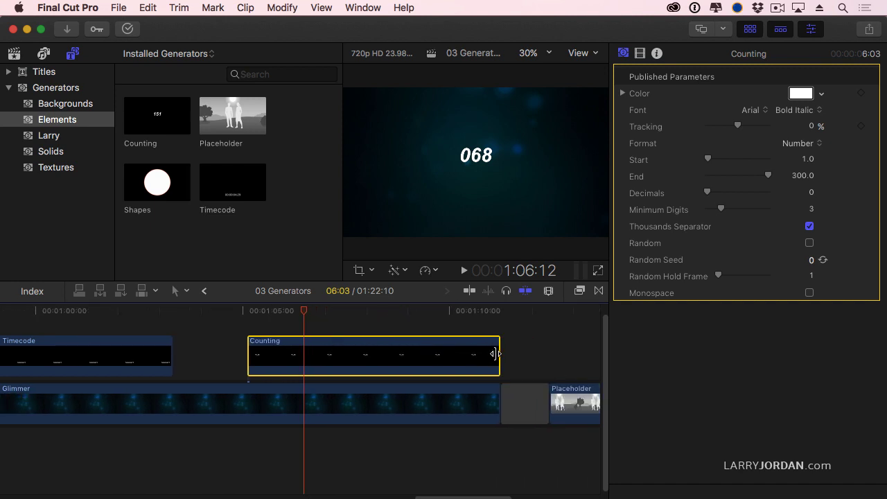
pyautogui.moveTo(494, 354); pyautogui.dragTo(326, 354)
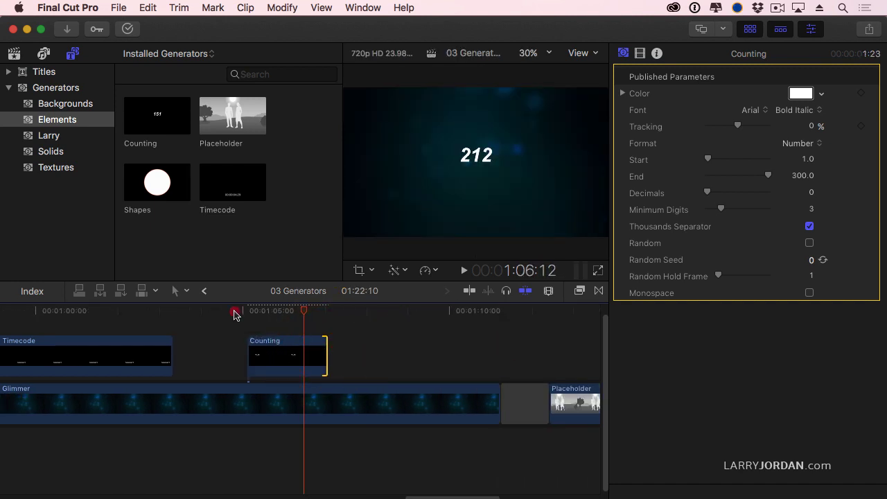
pyautogui.click(234, 312)
pyautogui.press('space')
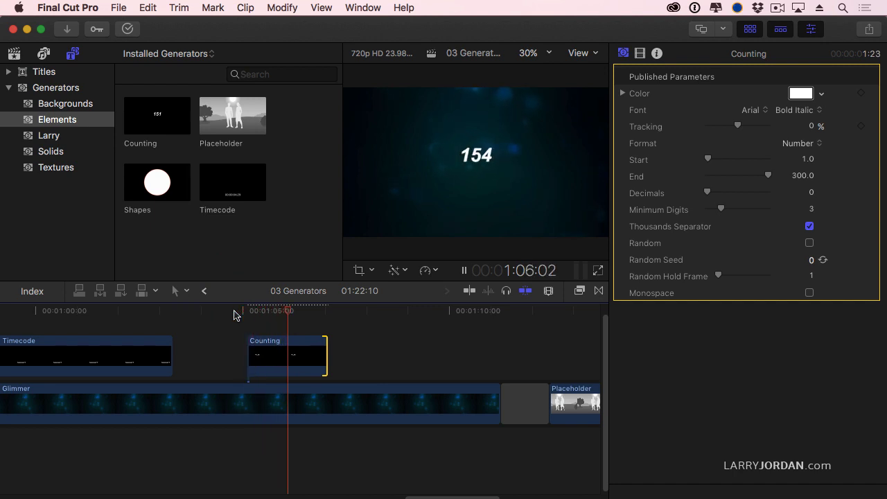
pyautogui.press('space')
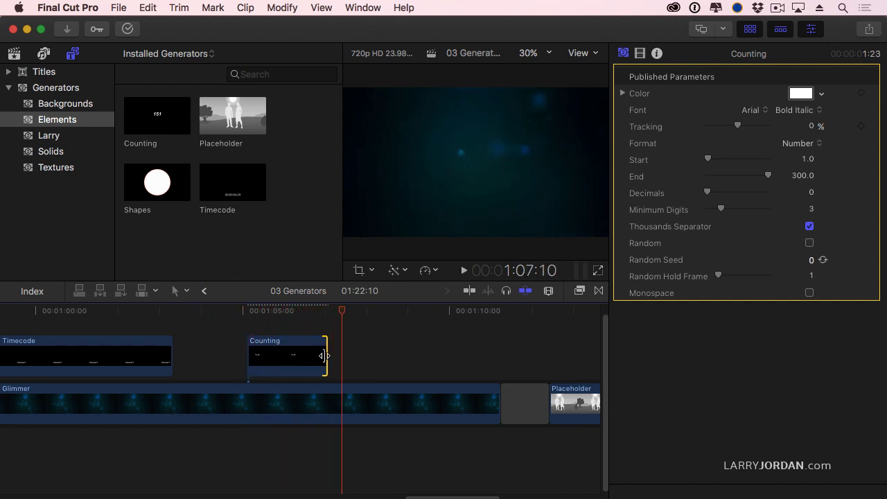
pyautogui.moveTo(323, 356); pyautogui.dragTo(497, 355)
pyautogui.click(230, 313)
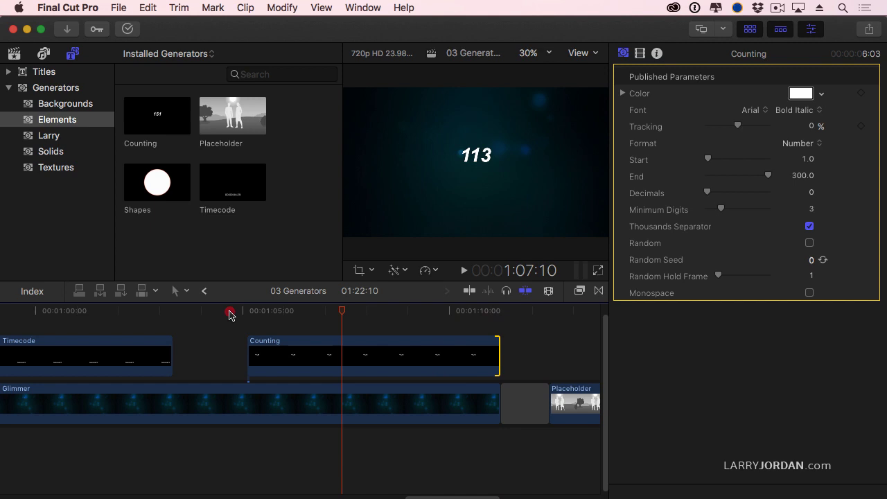
pyautogui.press('space')
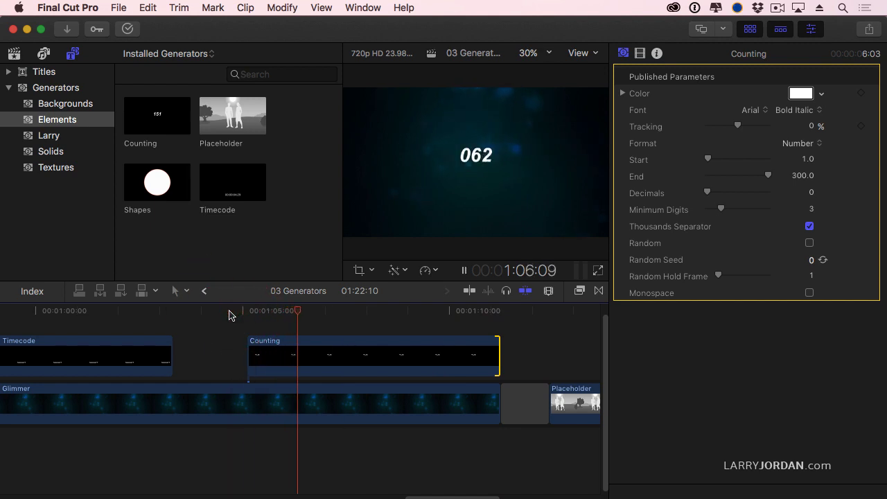
pyautogui.press('space')
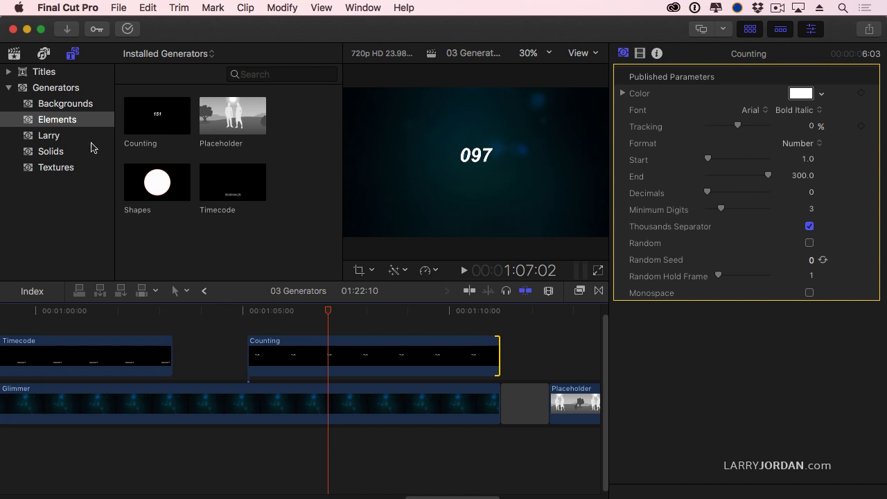
# Step: Move the playhead into the Placeholder clip and browse the Edit menu without applying anything
pyautogui.click(568, 311)
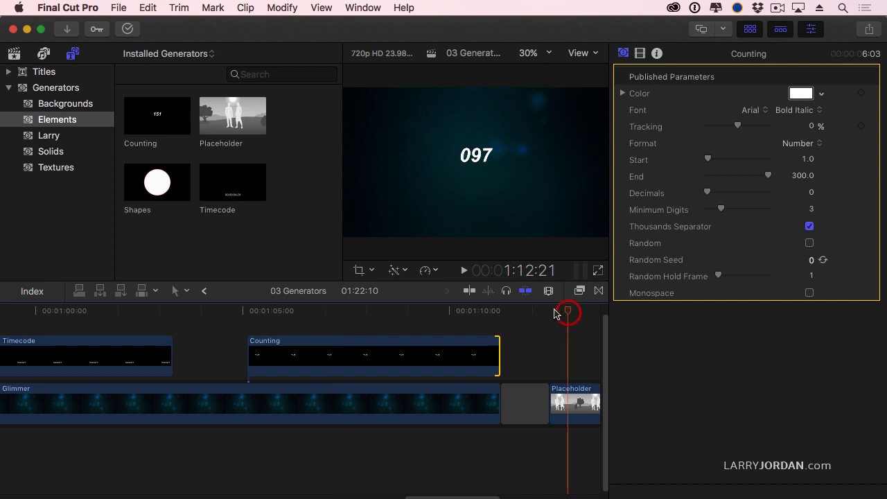
pyautogui.hscroll(5, 440, 312)
pyautogui.moveTo(409, 319); pyautogui.dragTo(445, 312)
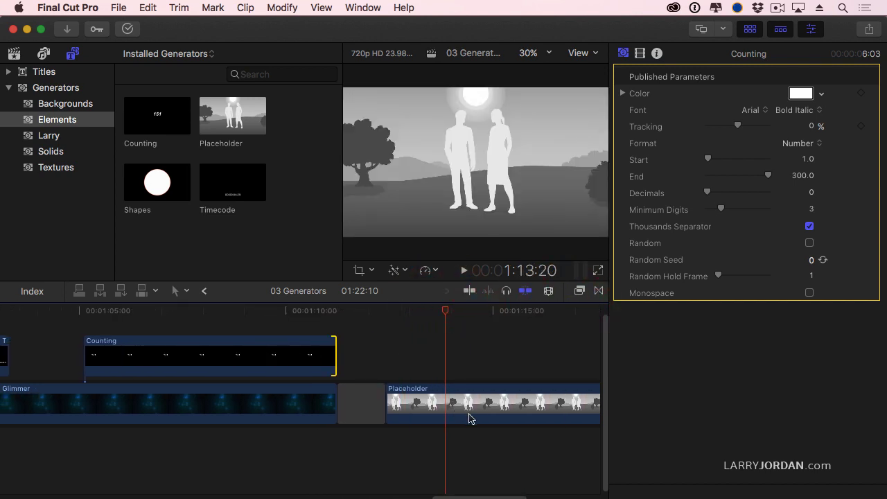
pyautogui.click(148, 7)
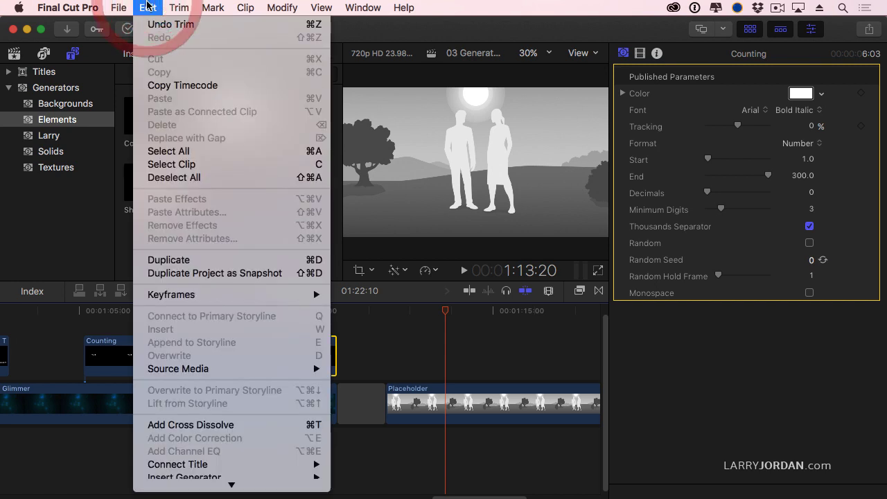
pyautogui.moveTo(275, 497)
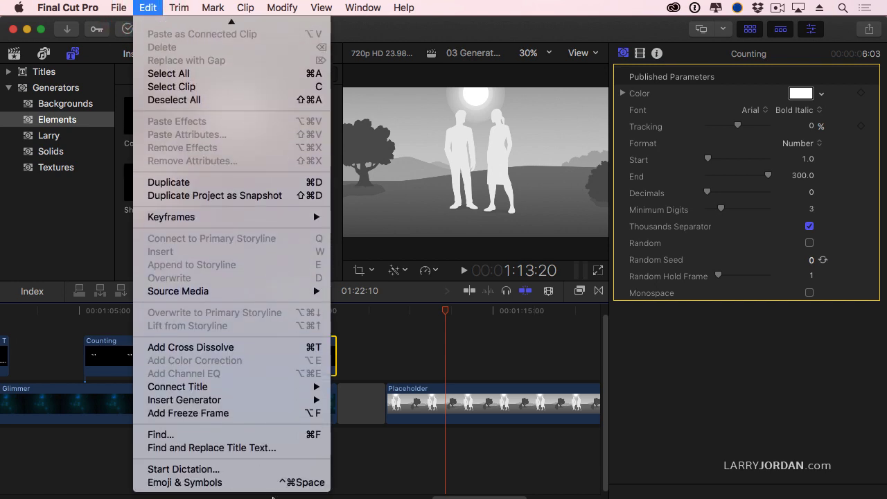
pyautogui.moveTo(281, 402)
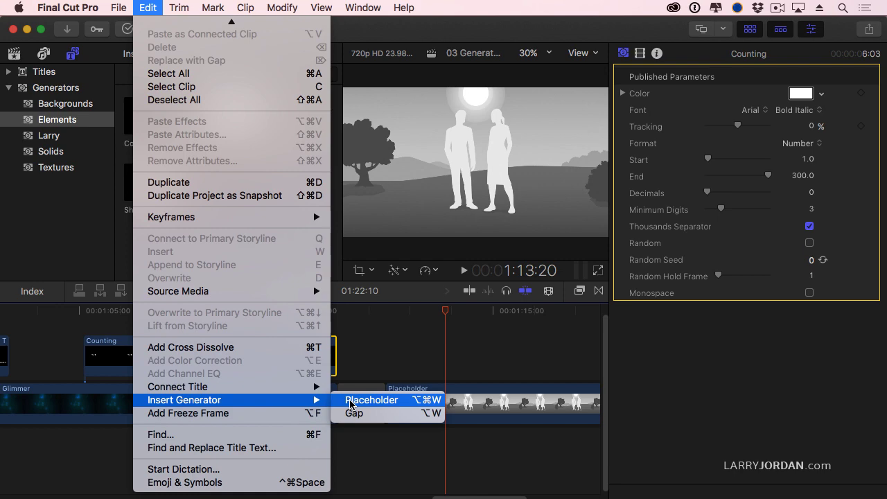
pyautogui.click(414, 343)
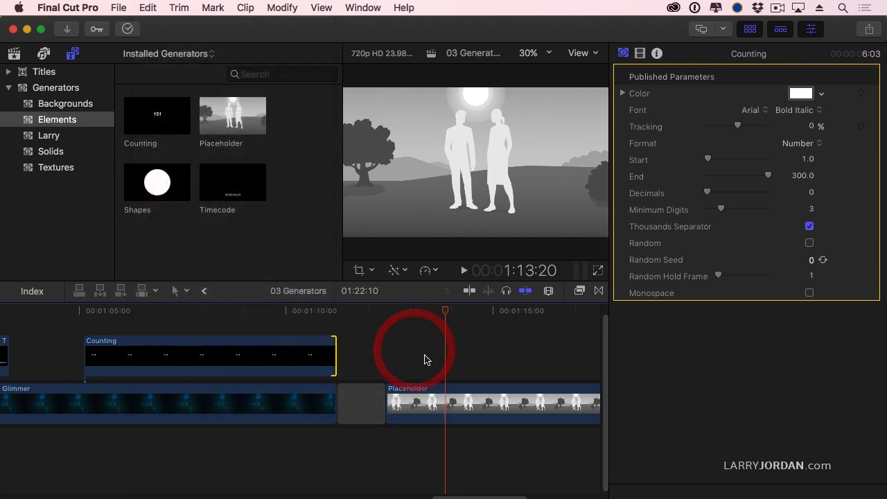
# Step: Select the Placeholder clip and set Gender to Men and People to 4, trying other framings
pyautogui.click(464, 407)
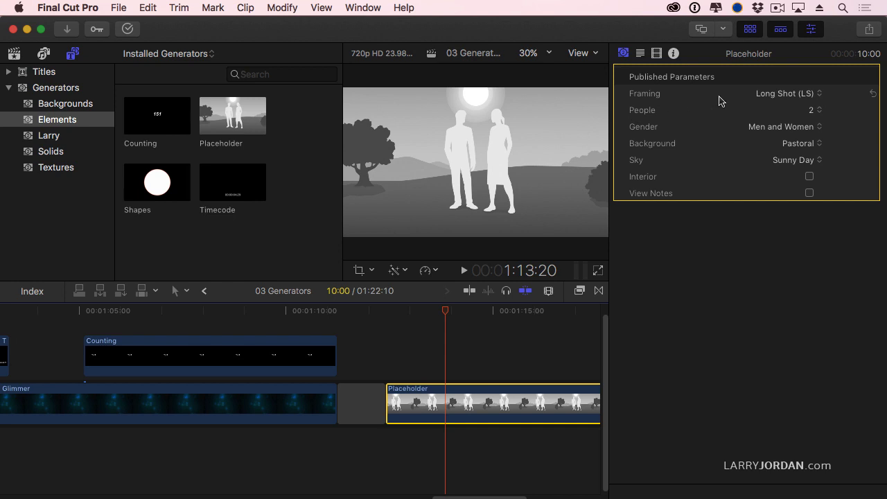
pyautogui.click(790, 93)
pyautogui.click(789, 105)
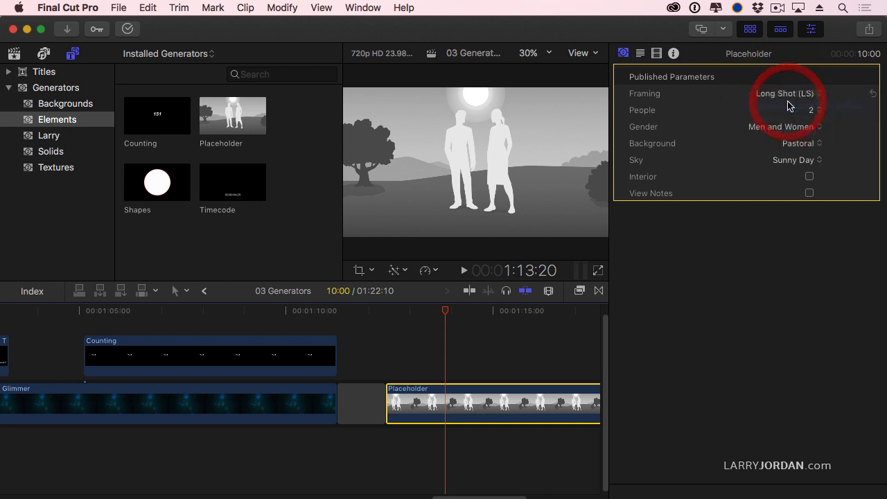
pyautogui.click(773, 93)
pyautogui.click(755, 118)
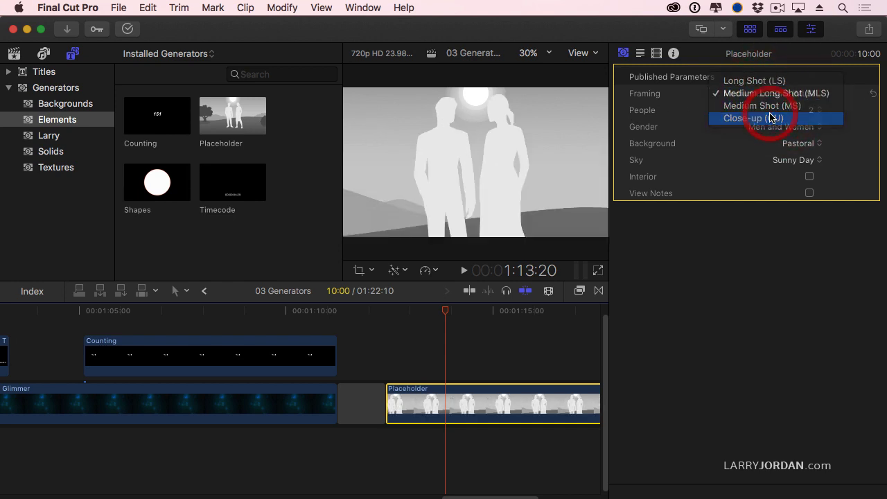
pyautogui.click(762, 126)
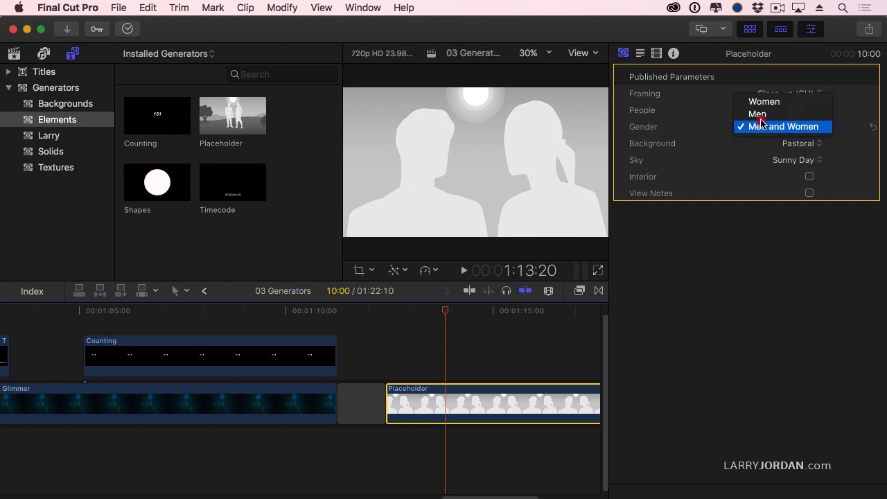
pyautogui.click(761, 113)
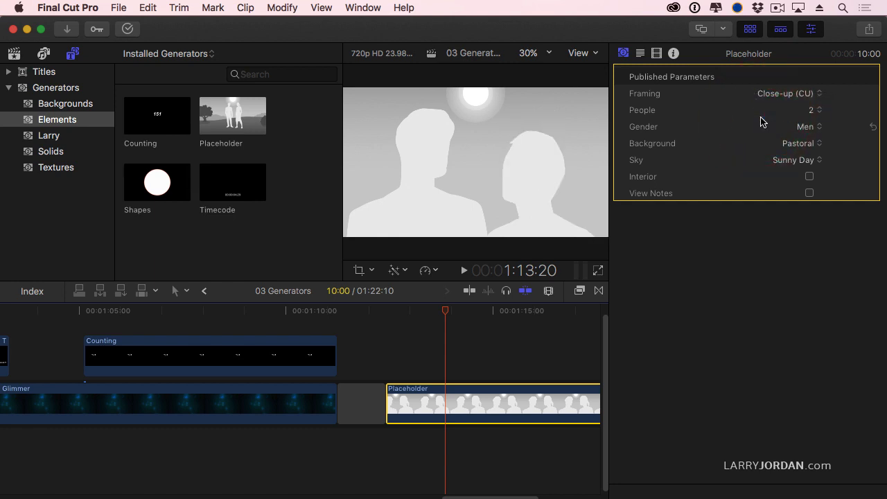
pyautogui.click(817, 110)
pyautogui.click(815, 135)
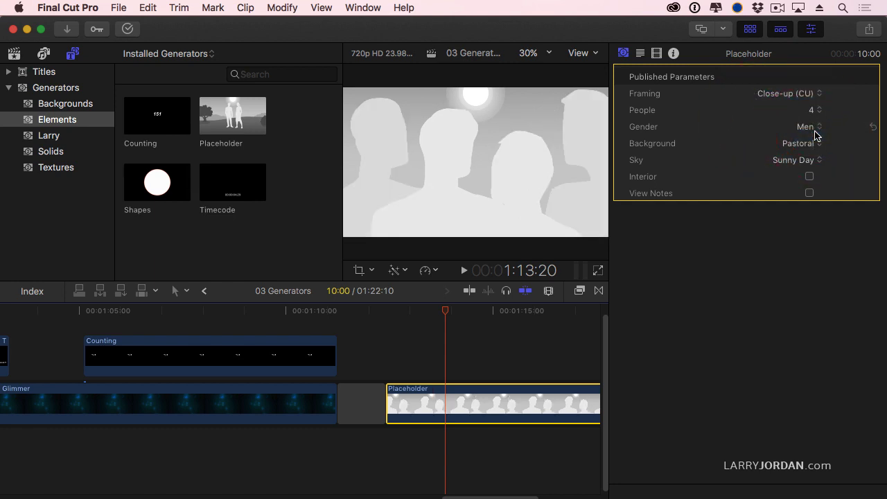
# Step: Set Framing to Long Shot and Background to Urban, after trying Medium Shot and Rural
pyautogui.click(774, 97)
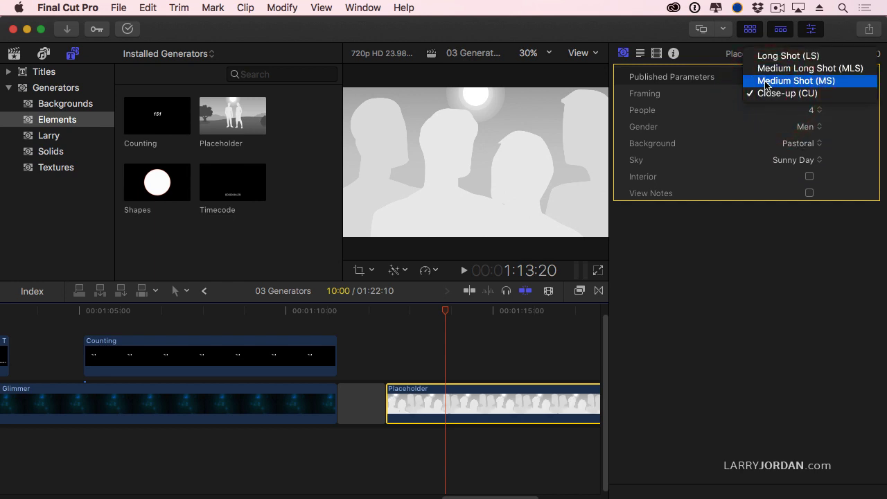
pyautogui.click(773, 79)
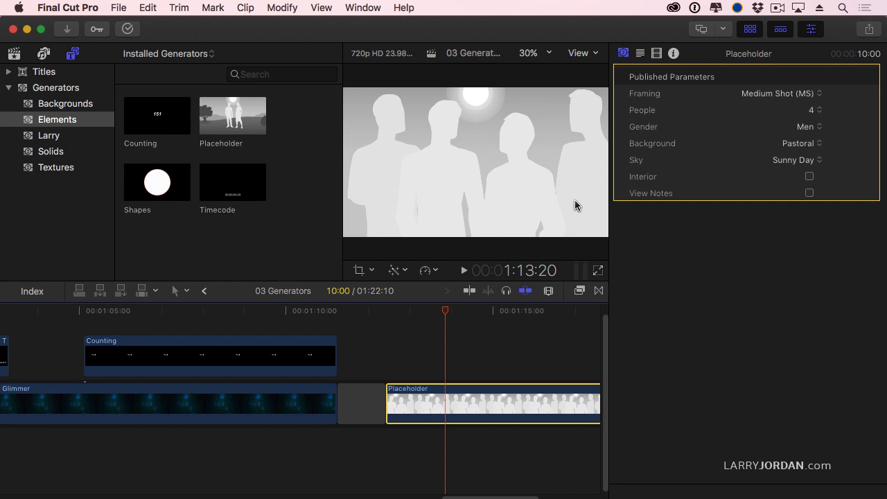
pyautogui.click(792, 144)
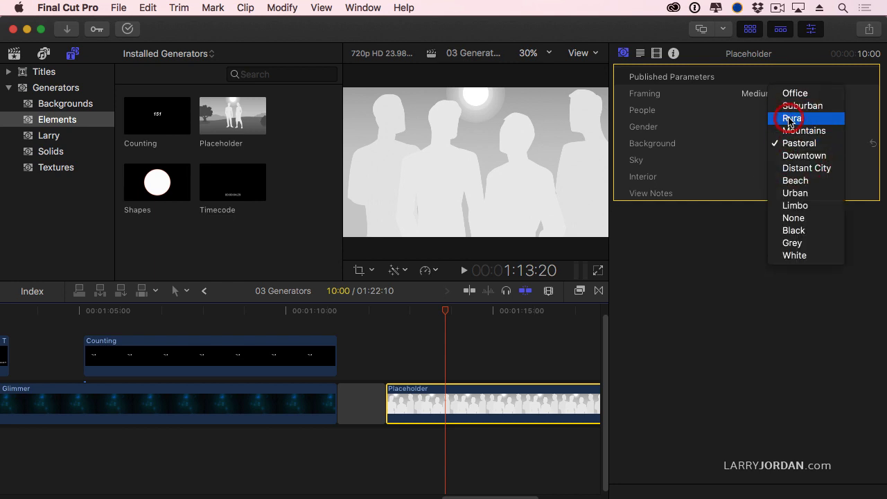
pyautogui.click(790, 119)
pyautogui.click(784, 93)
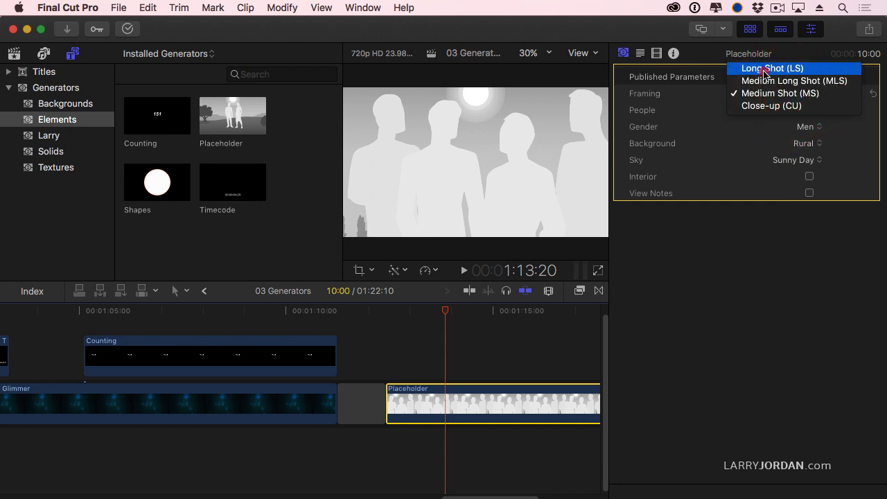
pyautogui.click(767, 67)
pyautogui.click(803, 144)
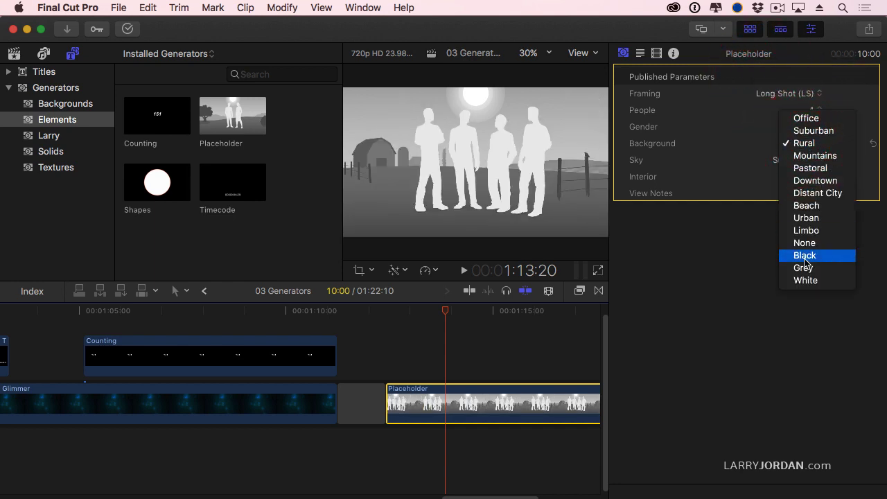
pyautogui.click(807, 218)
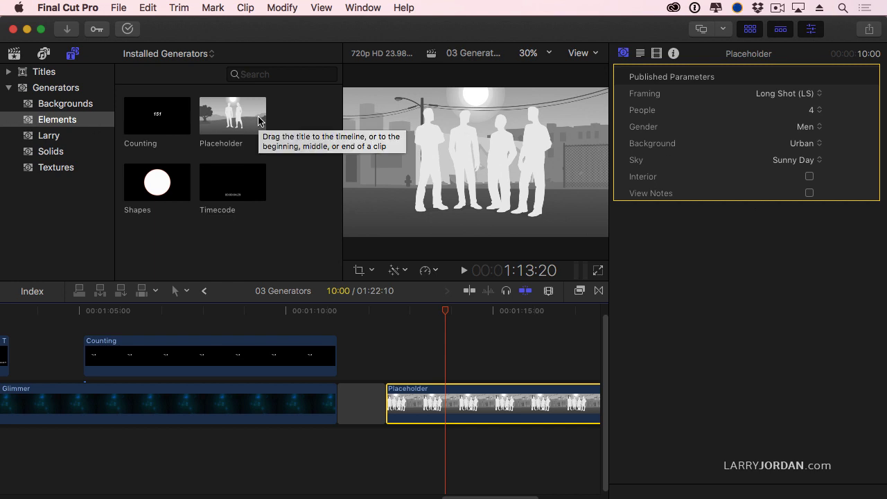
pyautogui.hscroll(10, 257, 361)
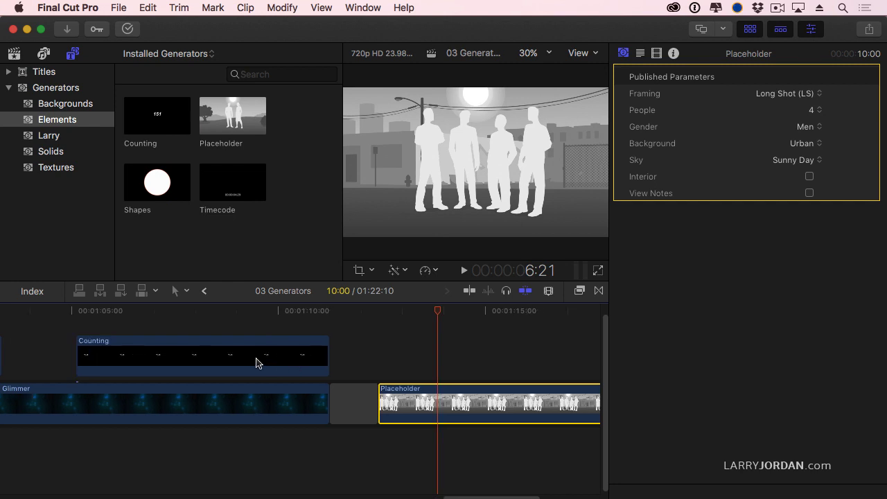
pyautogui.click(525, 313)
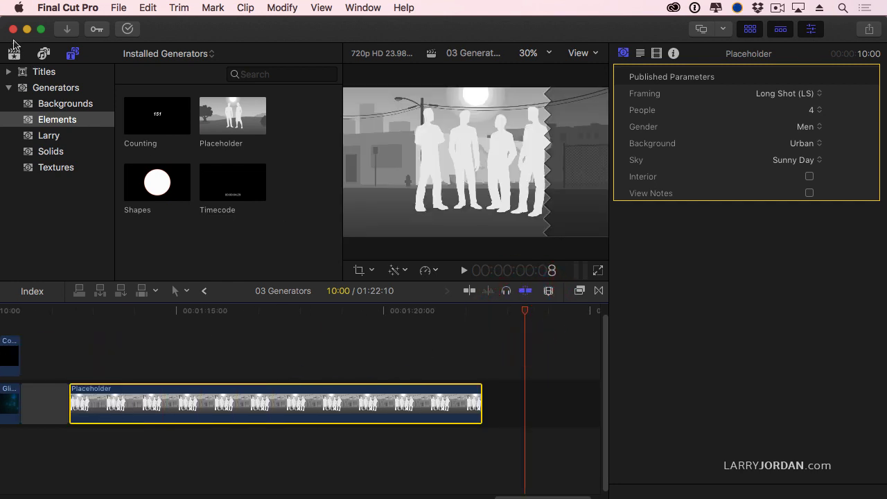
# Step: Append the Grunge generator from Textures after the Placeholder clip and select it
pyautogui.click(61, 89)
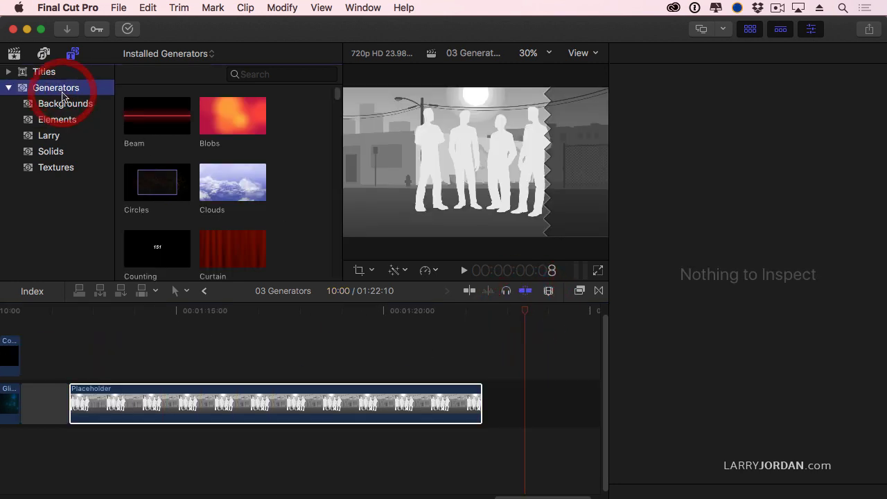
pyautogui.click(56, 153)
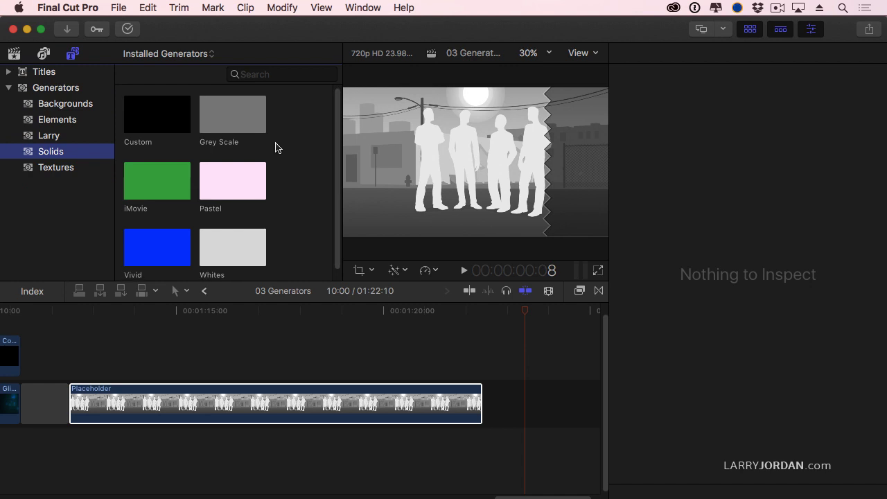
pyautogui.scroll(-1, 276, 148)
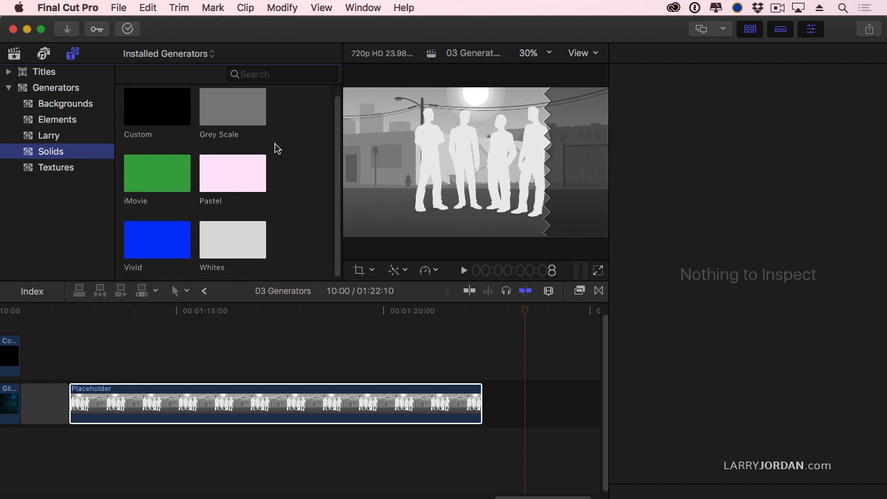
pyautogui.click(47, 169)
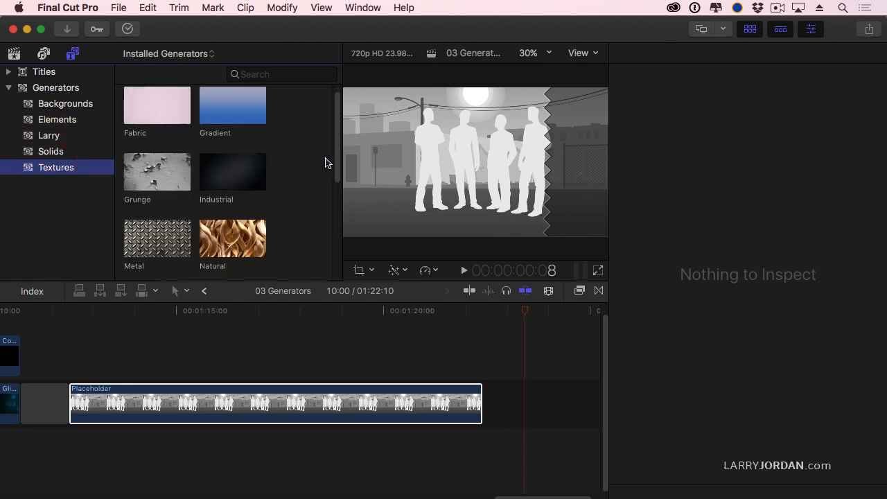
pyautogui.scroll(-3, 326, 163)
pyautogui.click(165, 133)
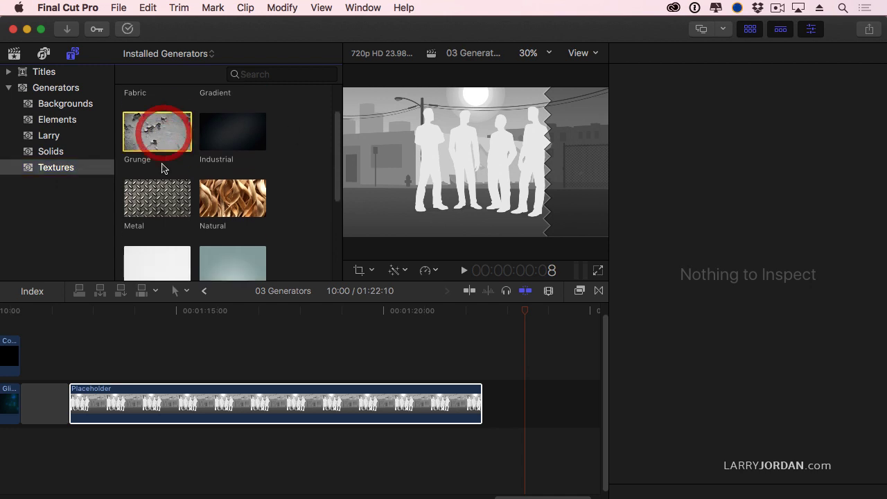
pyautogui.press('e')
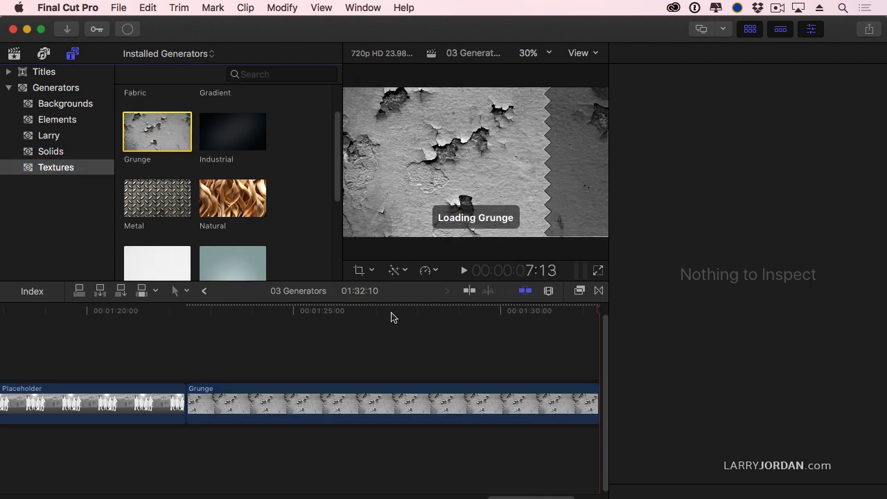
pyautogui.click(391, 312)
pyautogui.click(393, 402)
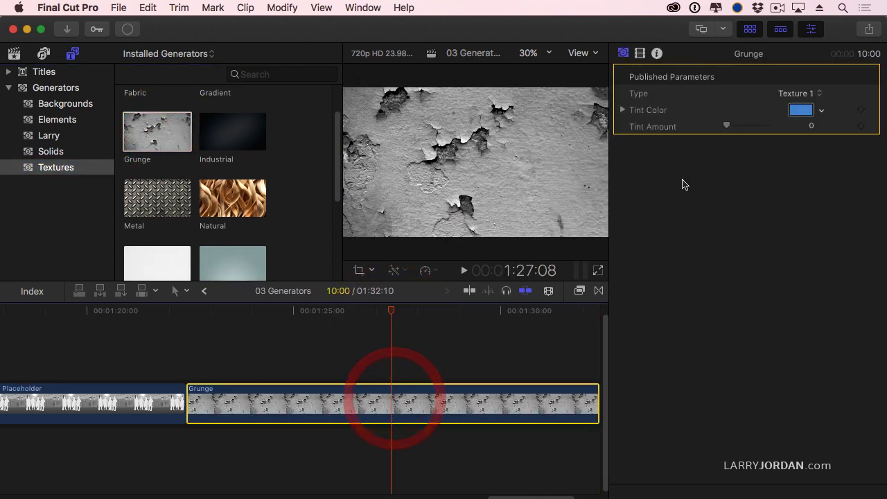
# Step: Try Grunge Types Texture 2, 3 and 6 before settling on Texture 9
pyautogui.click(819, 94)
pyautogui.click(797, 105)
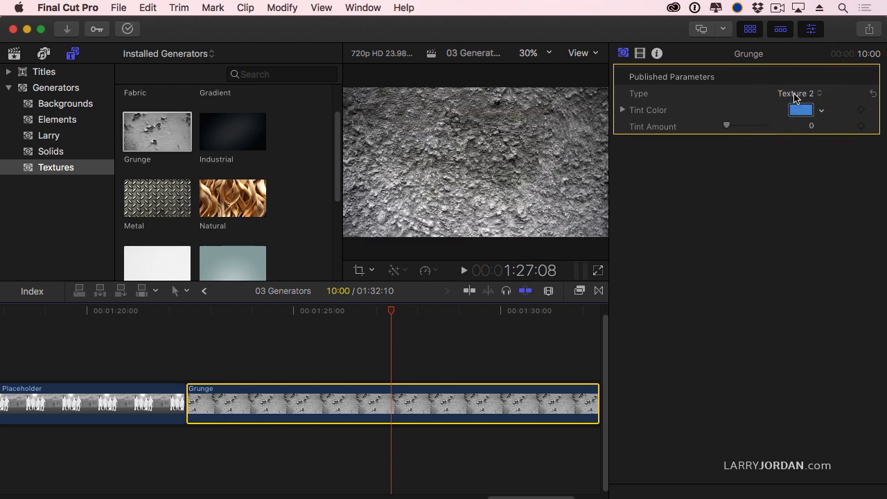
pyautogui.click(798, 97)
pyautogui.click(794, 107)
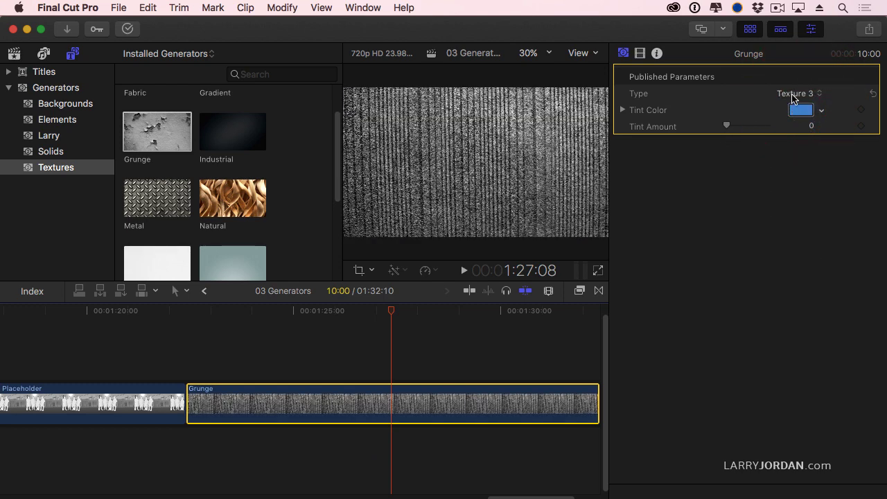
pyautogui.click(795, 95)
pyautogui.click(792, 131)
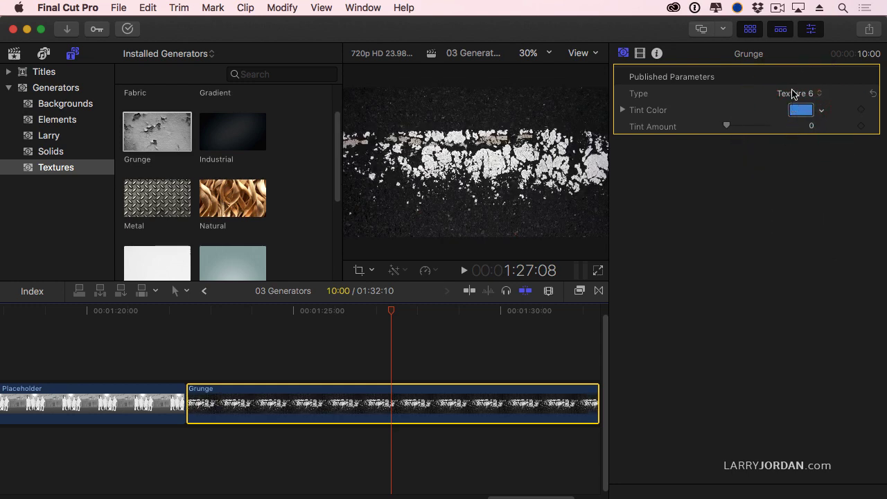
pyautogui.click(792, 95)
pyautogui.click(794, 130)
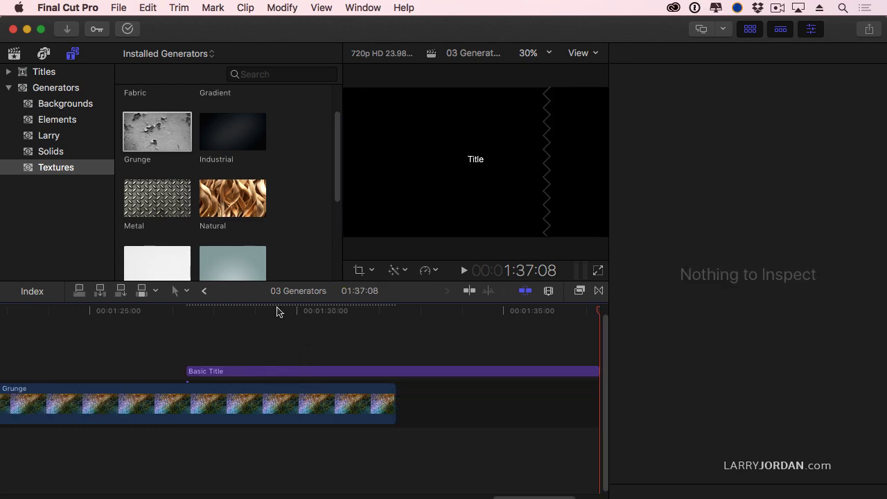
# Step: Set the Basic Title text to Hobo Std at size 700 and nudge it down and left
pyautogui.click(277, 311)
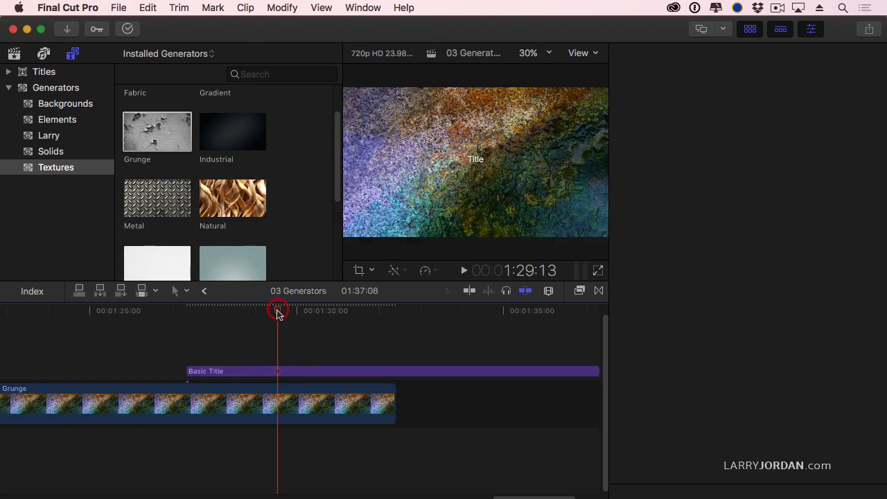
pyautogui.click(297, 372)
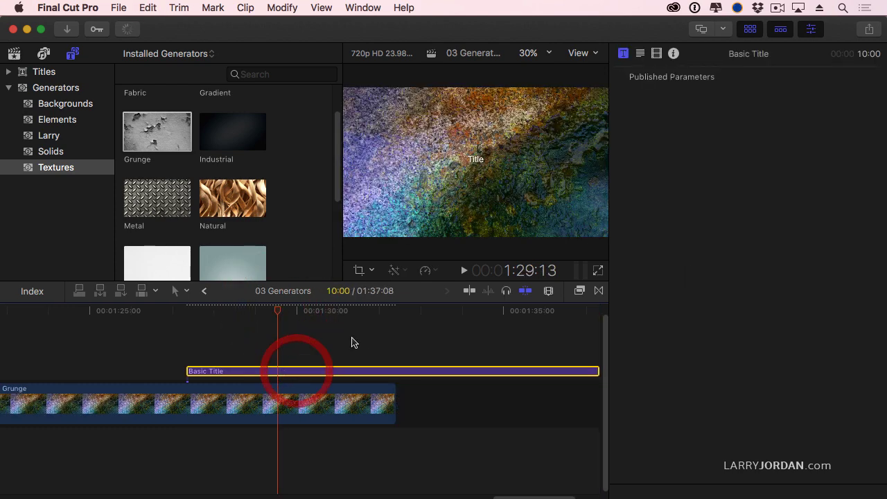
pyautogui.click(639, 54)
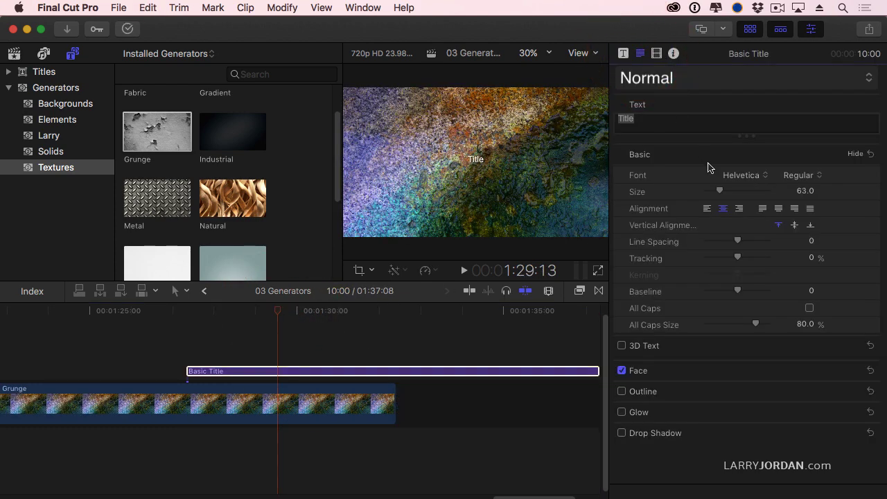
pyautogui.click(740, 176)
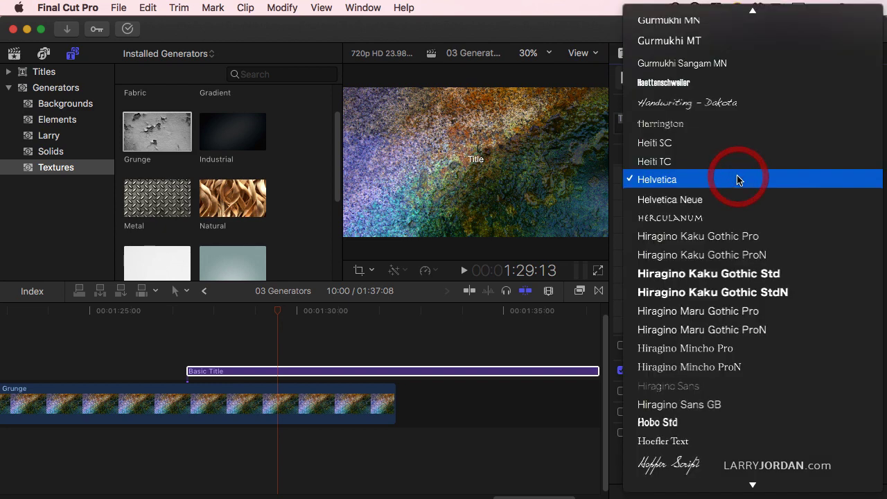
pyautogui.click(658, 413)
pyautogui.moveTo(724, 191); pyautogui.dragTo(748, 190)
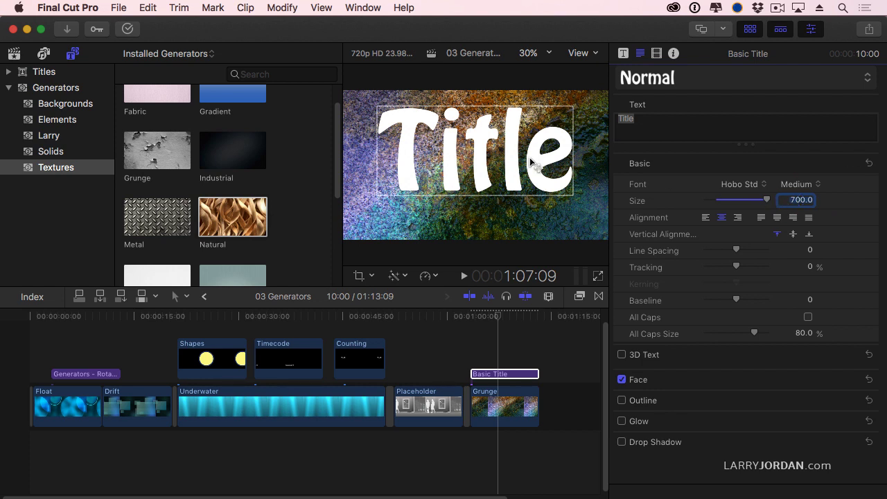
pyautogui.moveTo(516, 173); pyautogui.dragTo(510, 166)
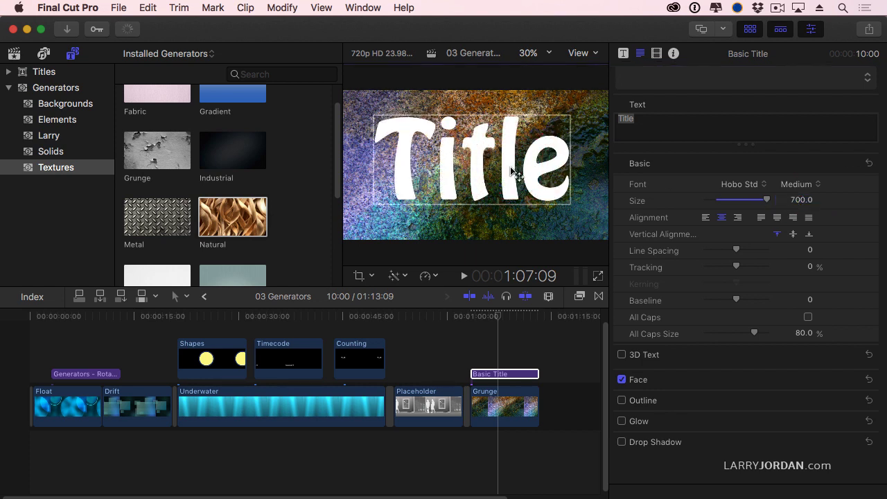
# Step: Set the Basic Title's blend mode to Stencil Alpha so Grunge fills the letters
pyautogui.click(654, 54)
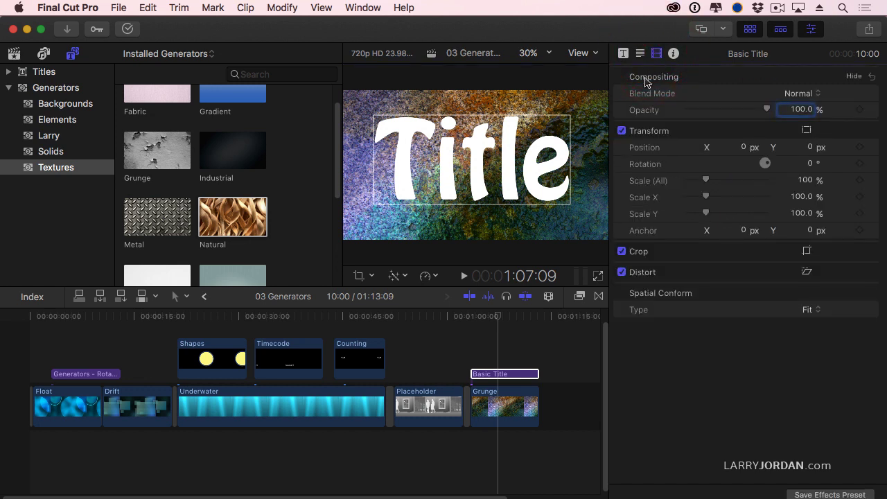
pyautogui.moveTo(661, 113)
pyautogui.click(802, 94)
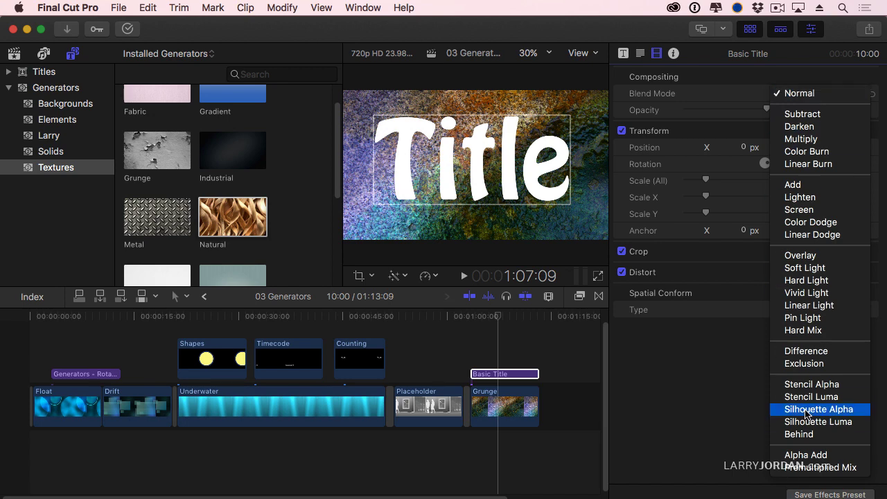
pyautogui.click(812, 385)
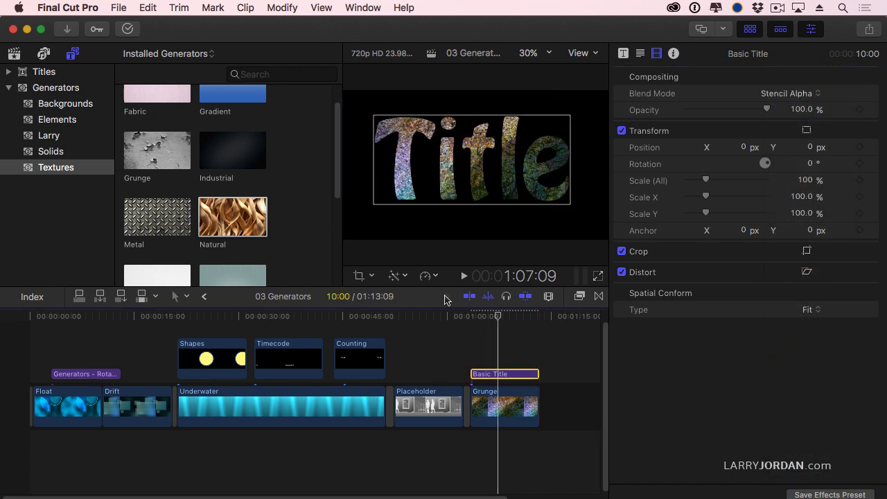
# Step: Play back the textured title from its start, turn off skimming, and confirm Stencil Alpha remains
pyautogui.click(464, 318)
pyautogui.press('space')
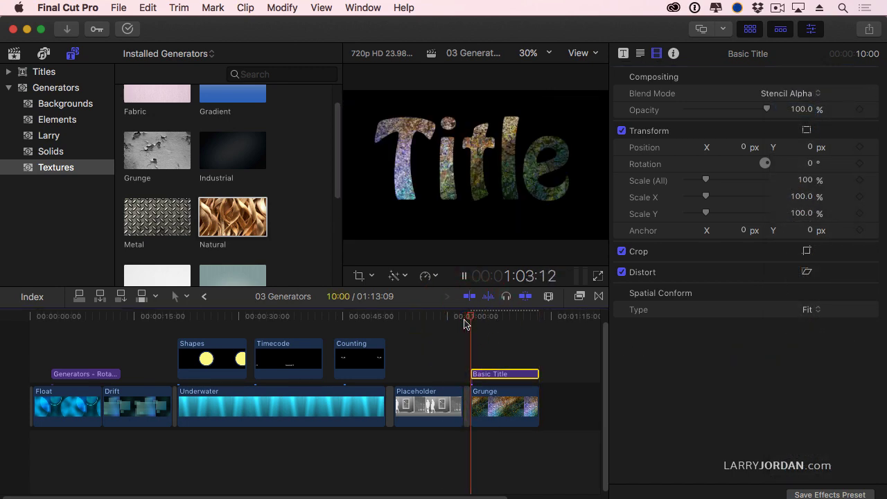
pyautogui.press('space')
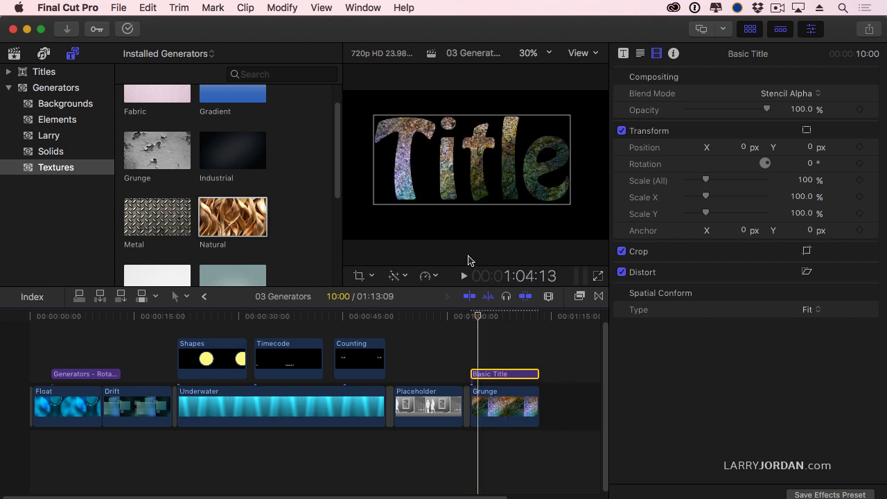
pyautogui.press('s')
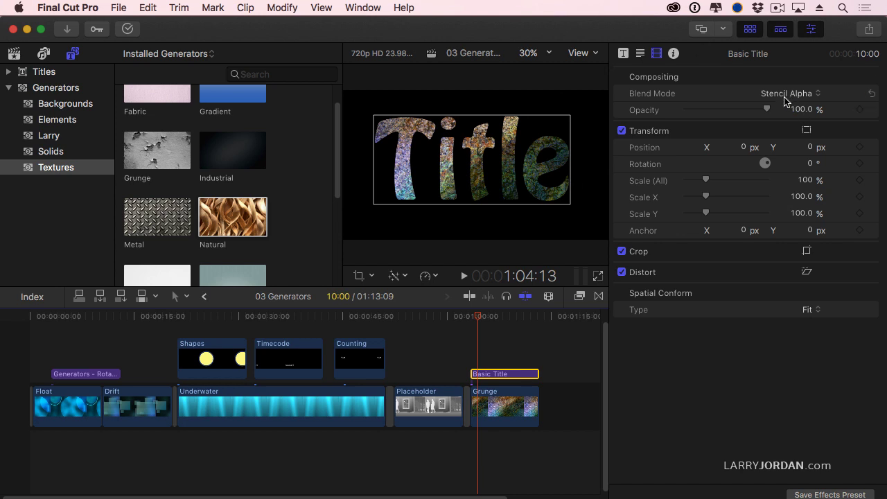
pyautogui.click(786, 97)
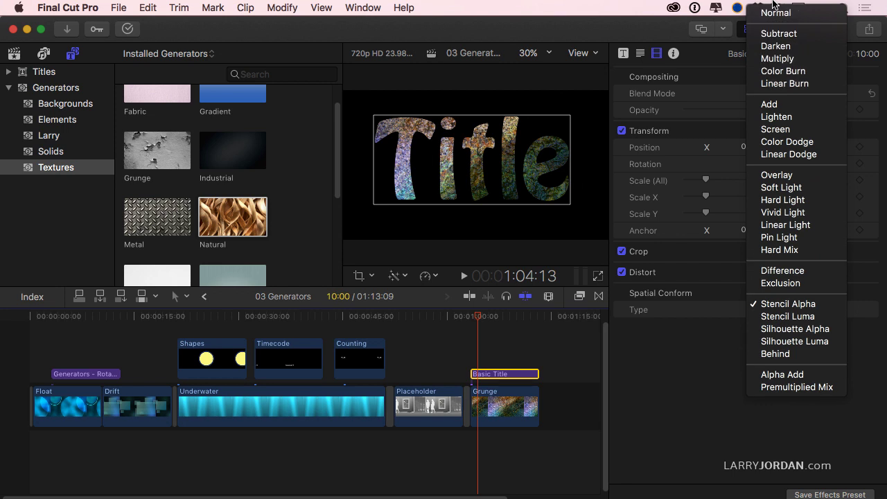
pyautogui.click(688, 99)
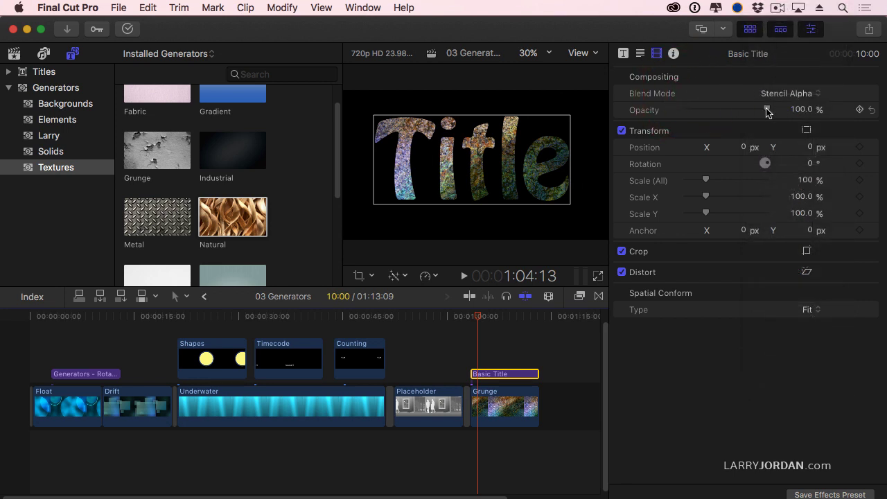